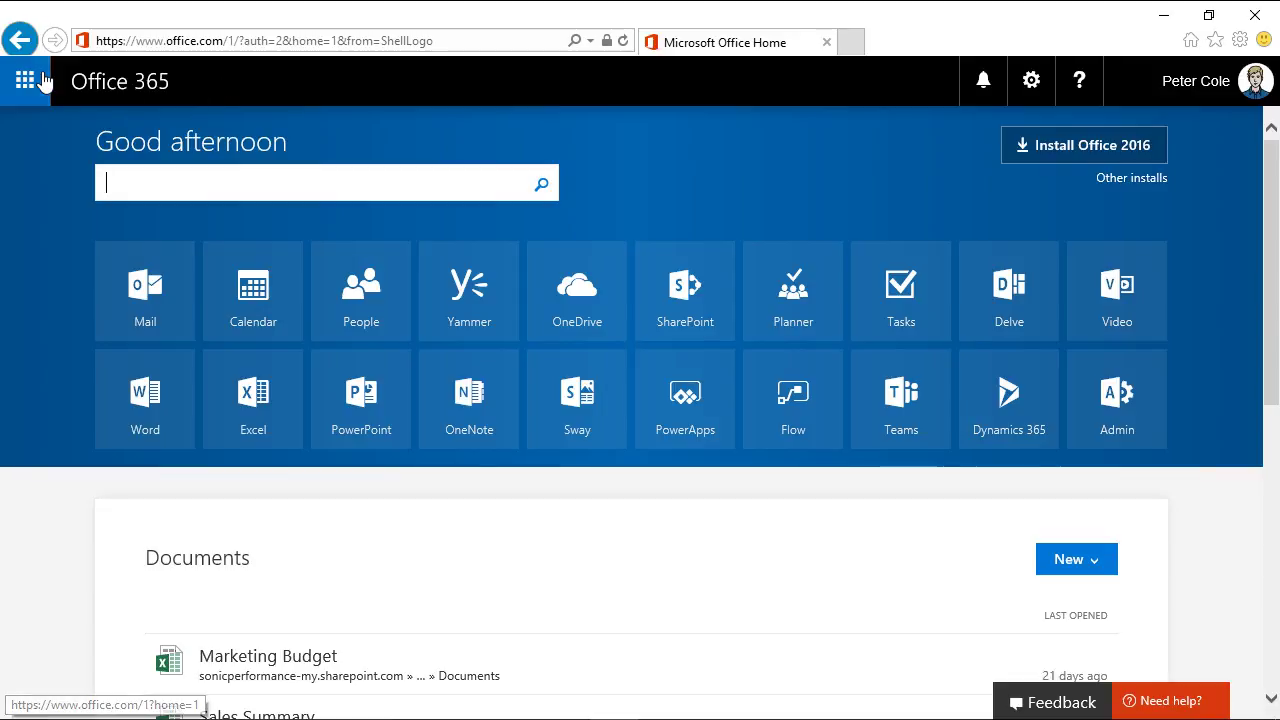
Open the Mail app from the Office 365 home page
{"action": "left_click", "coordinate": [43, 80]}
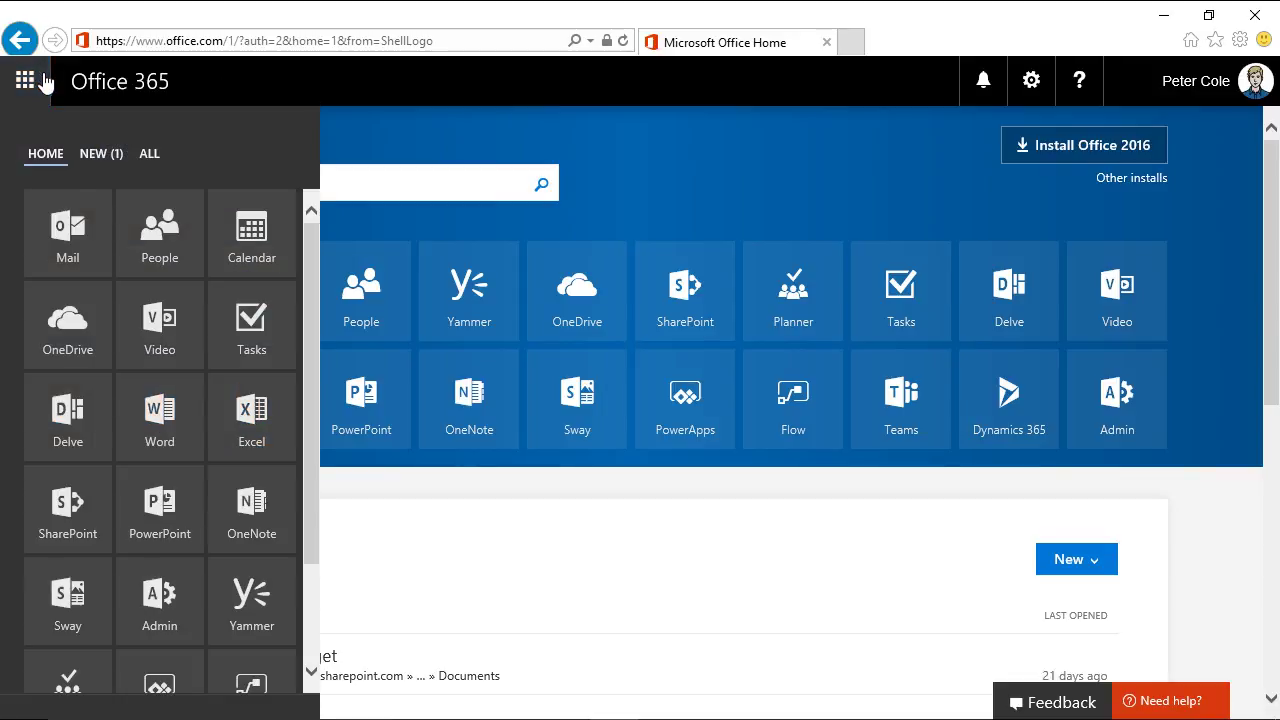
{"action": "left_click", "coordinate": [81, 226]}
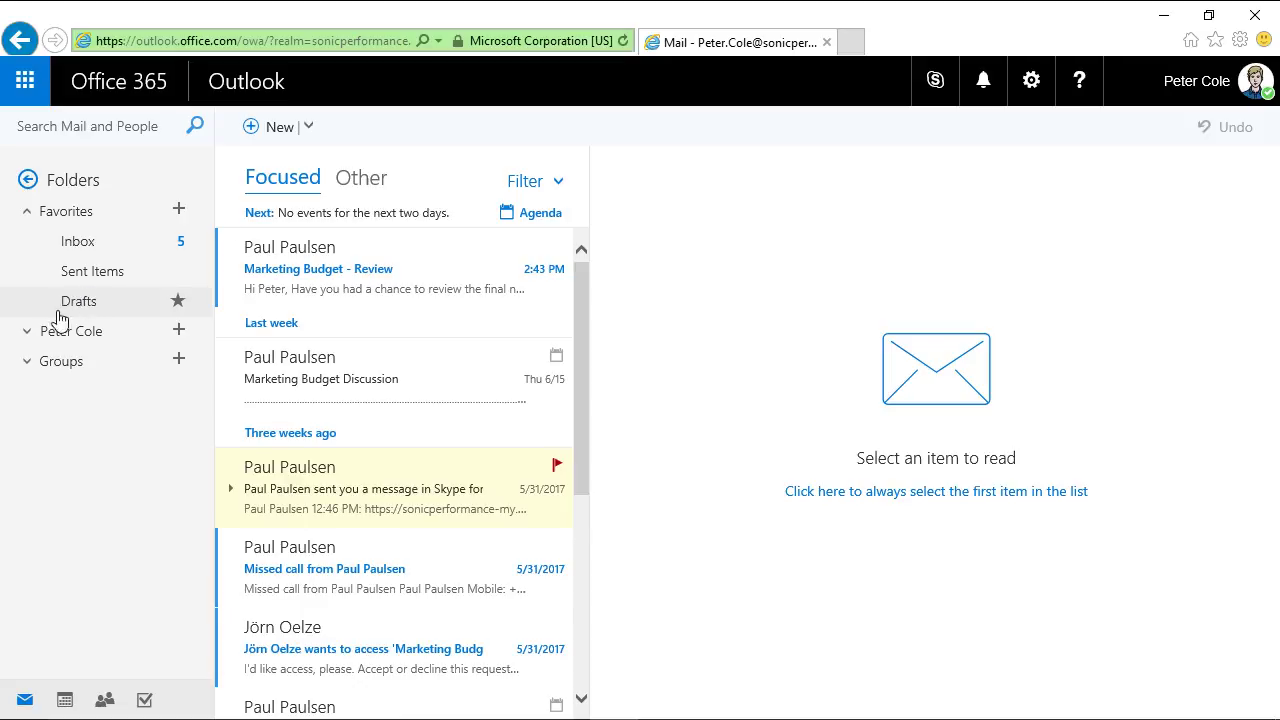
Expand the mailbox account node to list all folders, including Deleted Items
{"action": "left_click", "coordinate": [27, 332]}
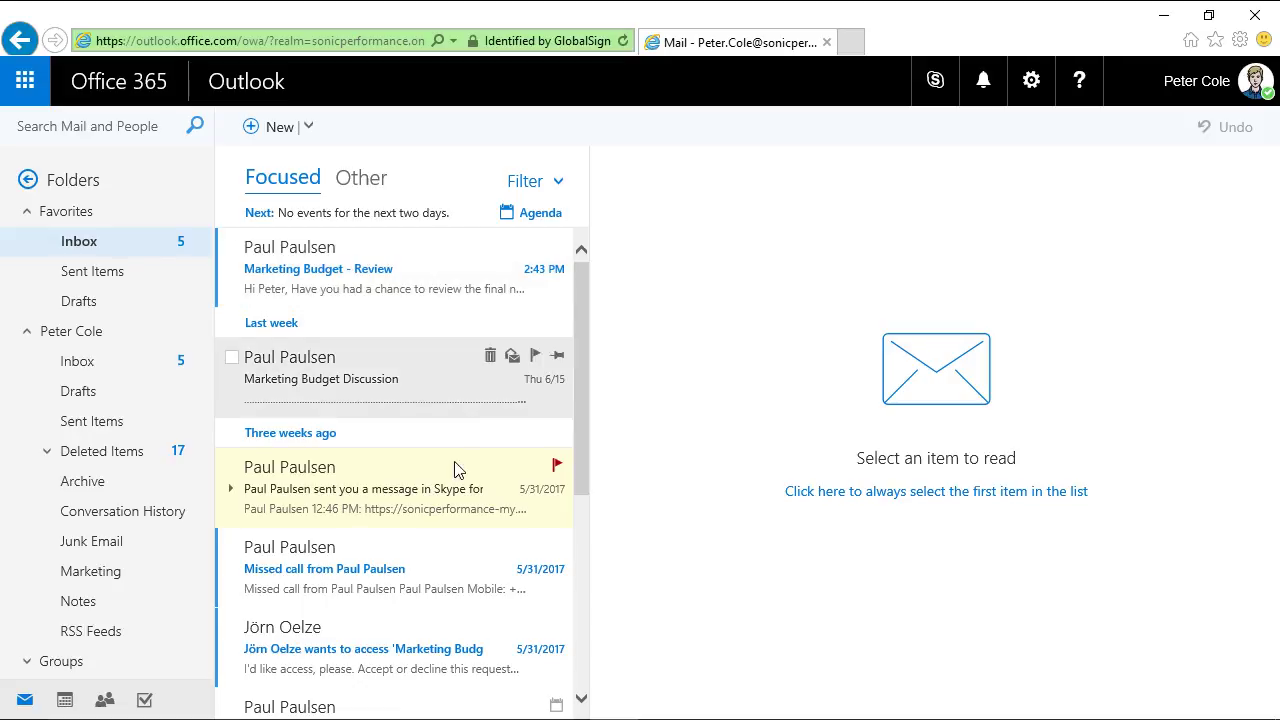
Open the 'Marketing Budget - Review' message and start a reply to the sender only
{"action": "left_click", "coordinate": [407, 265]}
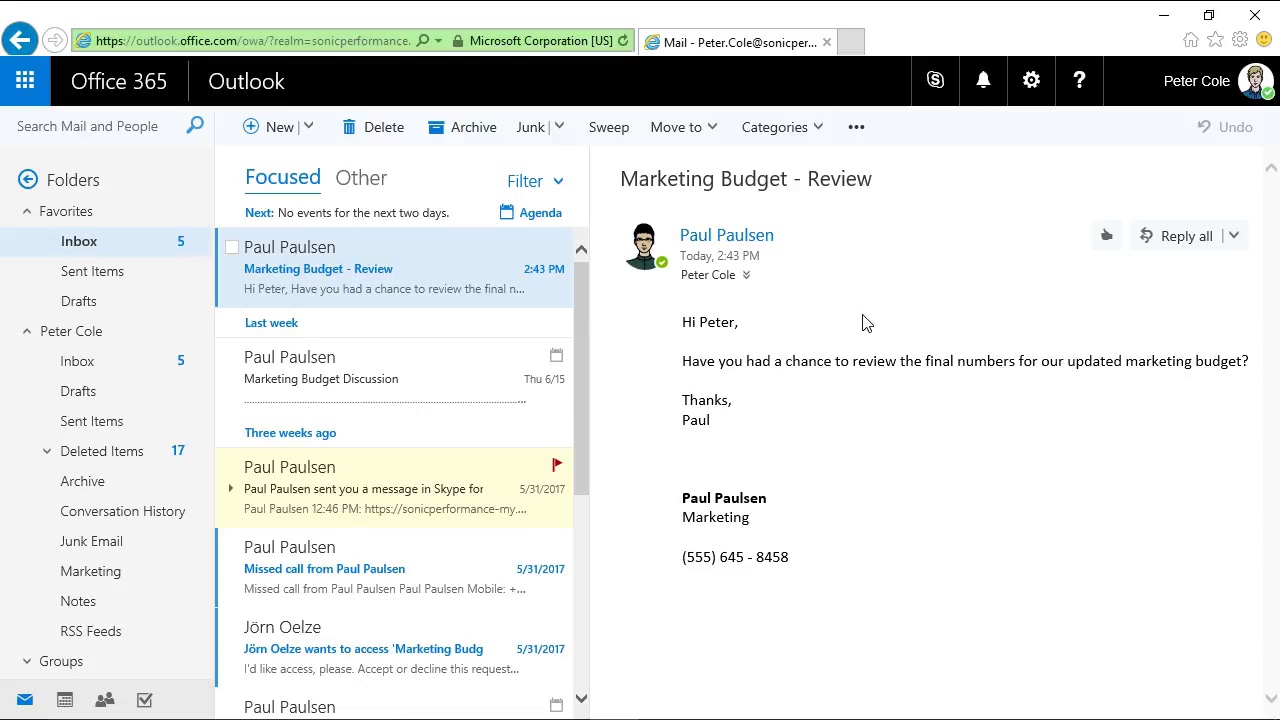
{"action": "left_click", "coordinate": [1235, 240]}
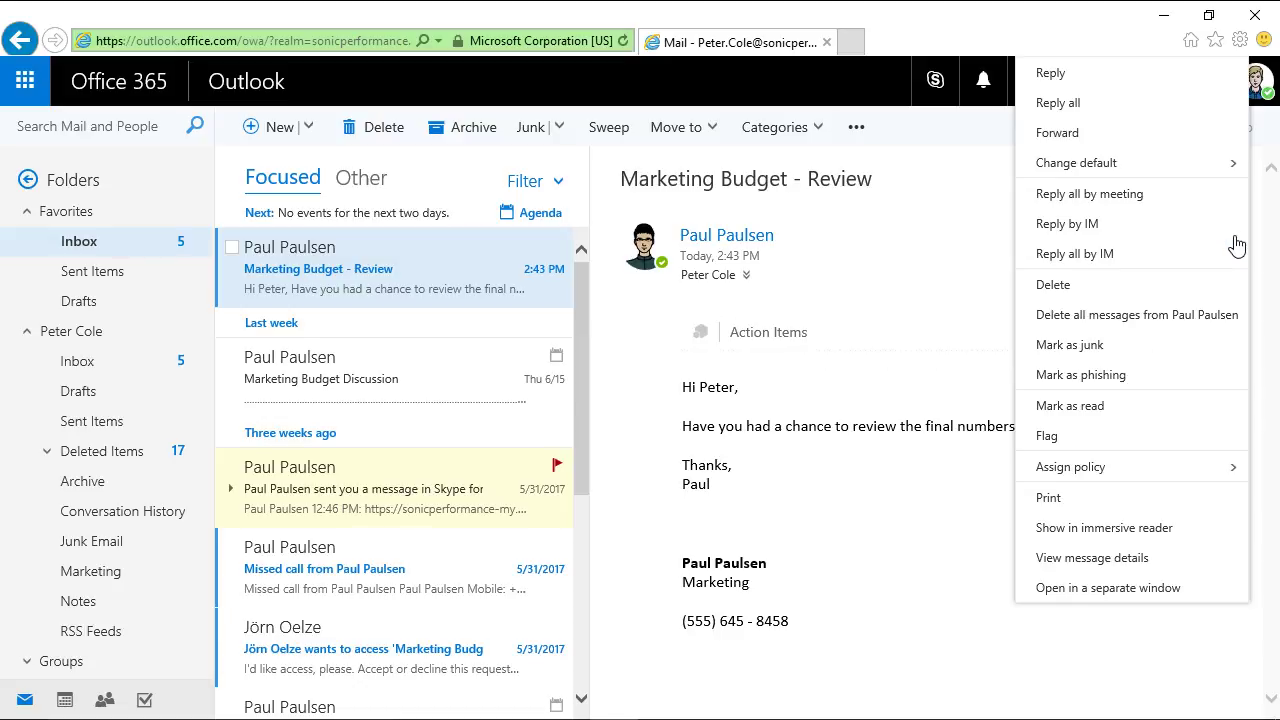
{"action": "left_click", "coordinate": [1065, 76]}
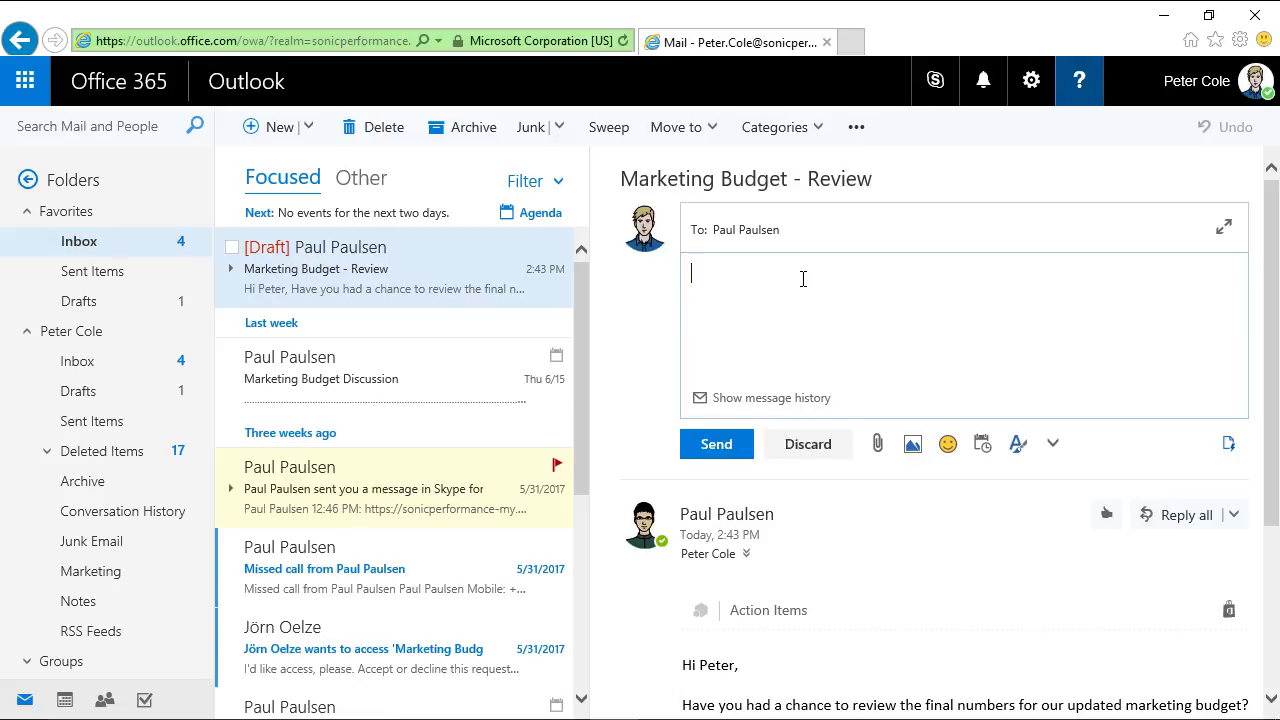
Paste the prepared reply sentence and colour the word 'Yes' red
{"action": "type", "text": "Yes, I’ve taken a look. Will send my revisions and thoughts later this afternoon."}
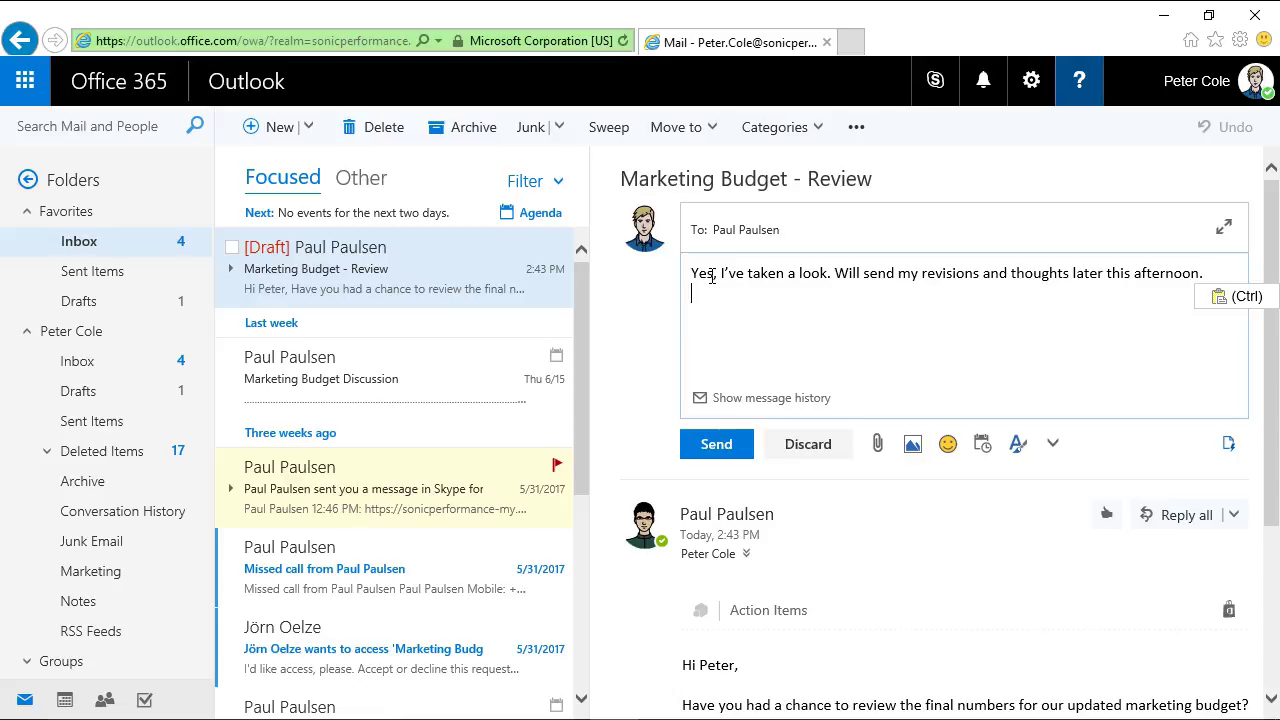
{"action": "left_click_drag", "start_coordinate": [714, 281], "coordinate": [694, 283]}
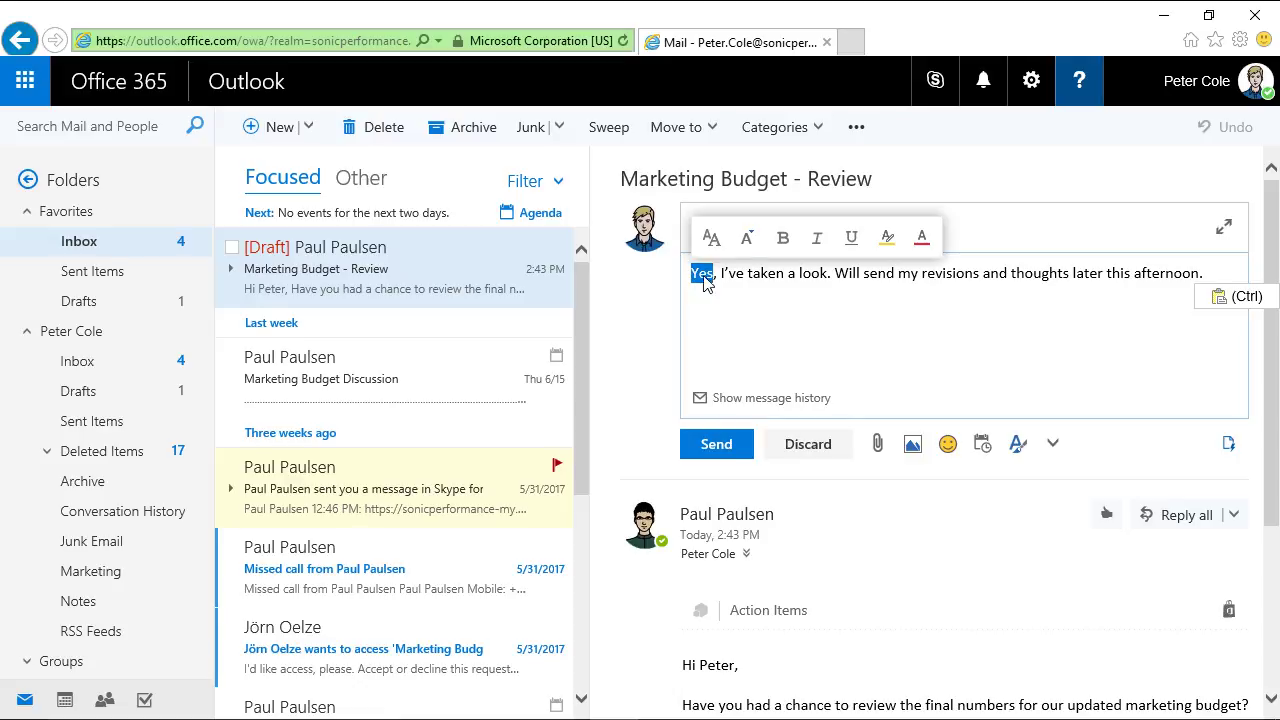
{"action": "left_click", "coordinate": [921, 240]}
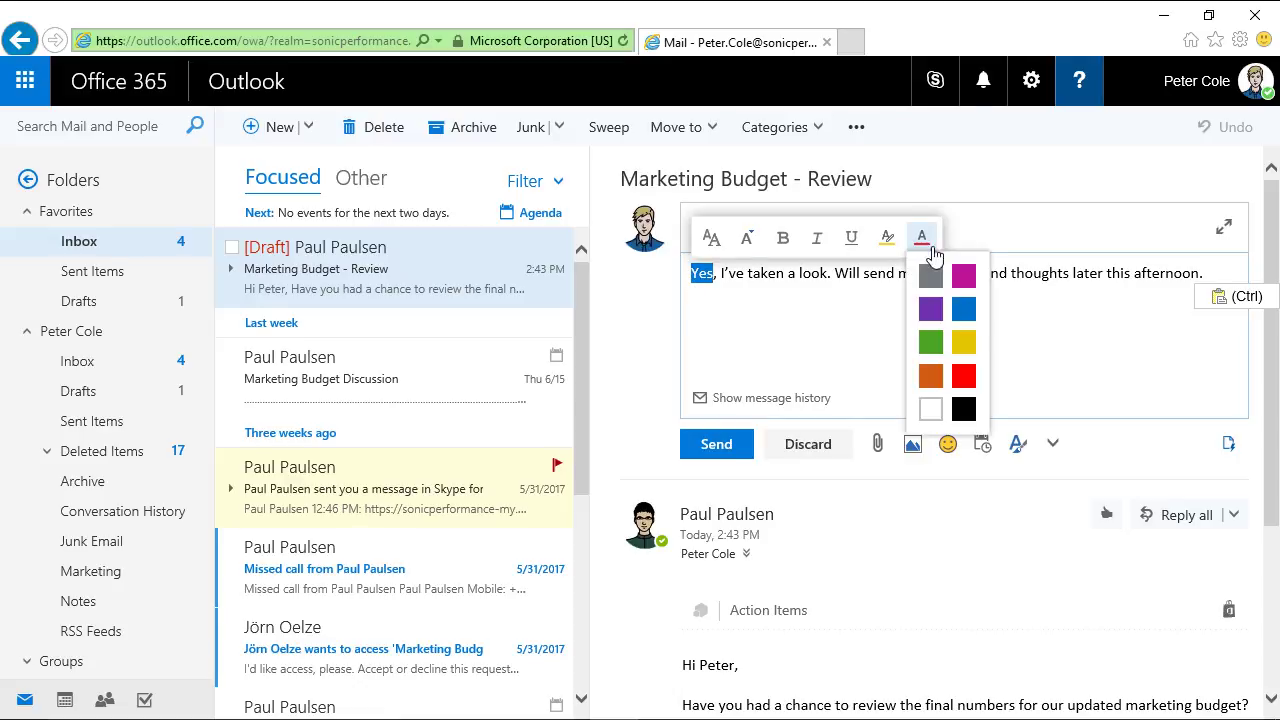
{"action": "left_click", "coordinate": [968, 376]}
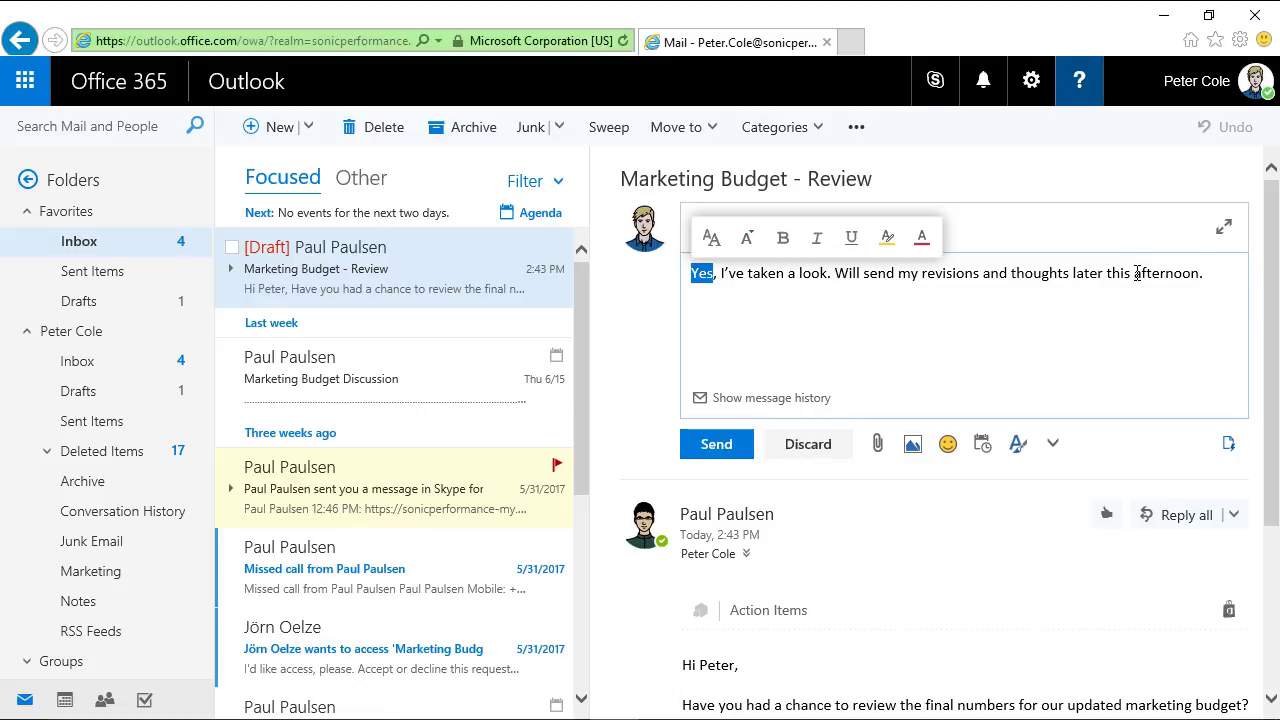
Make the word 'afternoon' bold in the reply
{"action": "left_click_drag", "start_coordinate": [1137, 273], "coordinate": [1199, 282]}
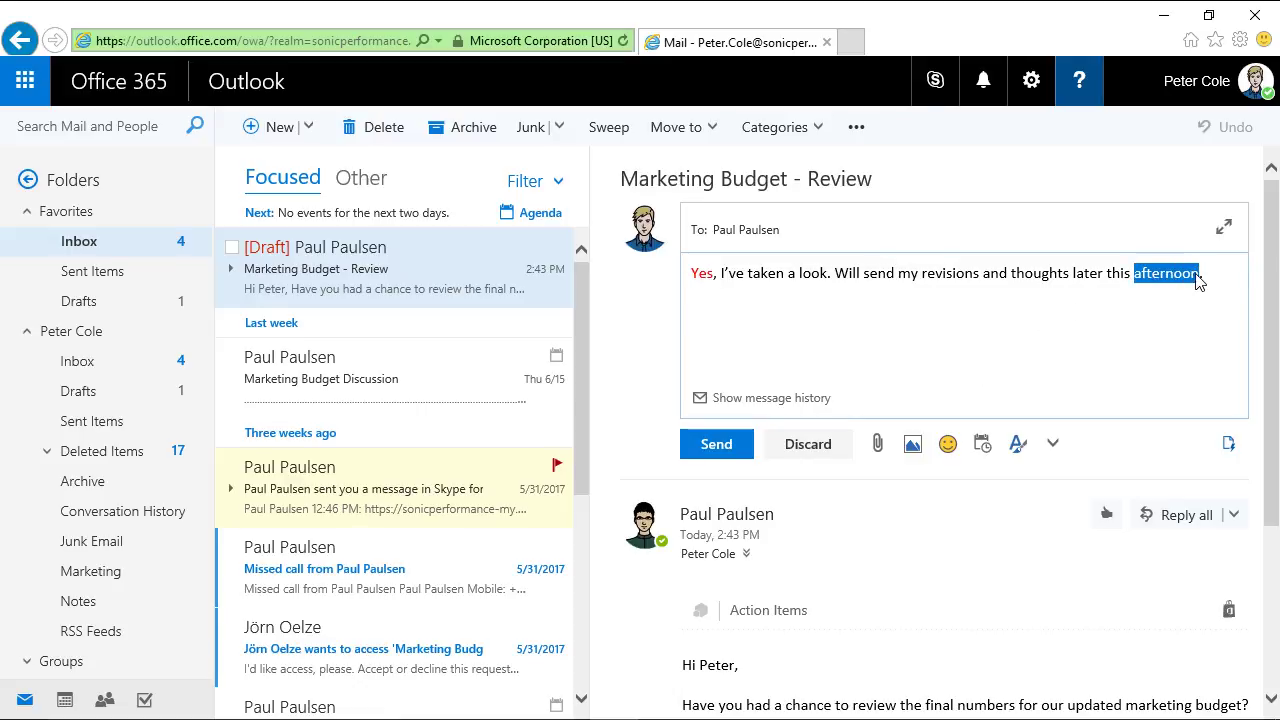
{"action": "left_click", "coordinate": [1017, 446]}
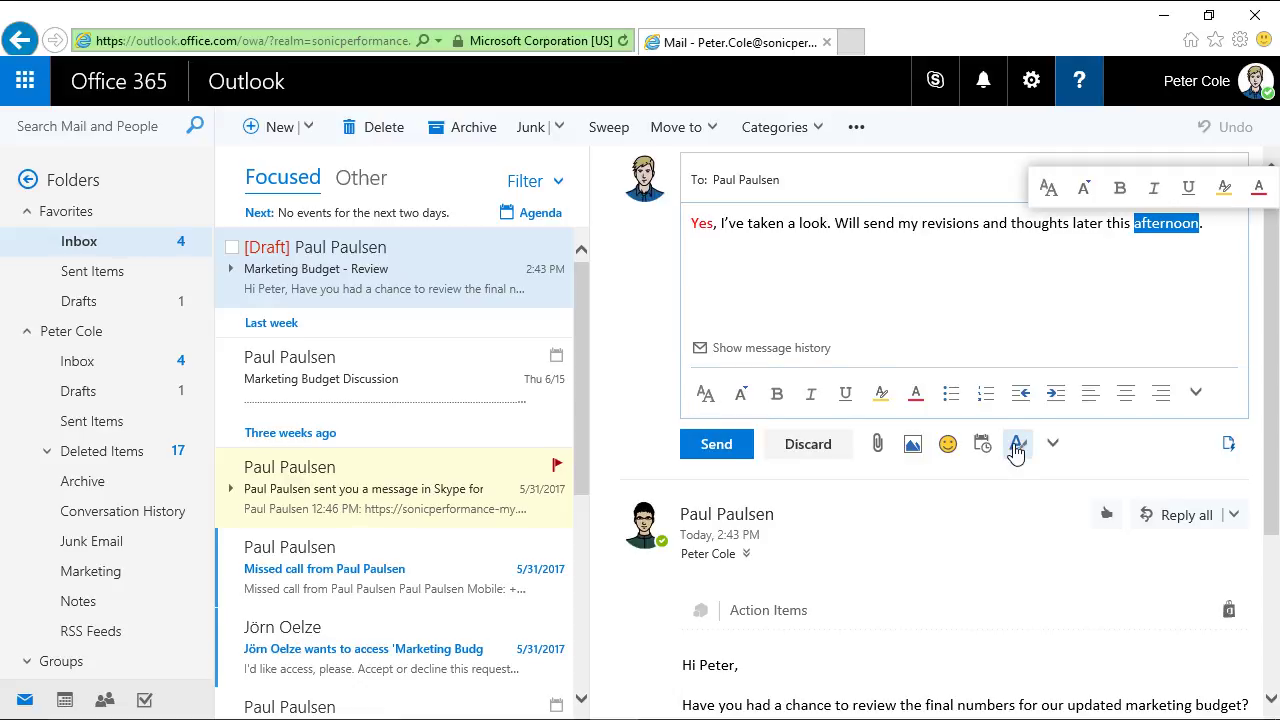
{"action": "left_click", "coordinate": [779, 399]}
{"action": "left_click", "coordinate": [831, 249]}
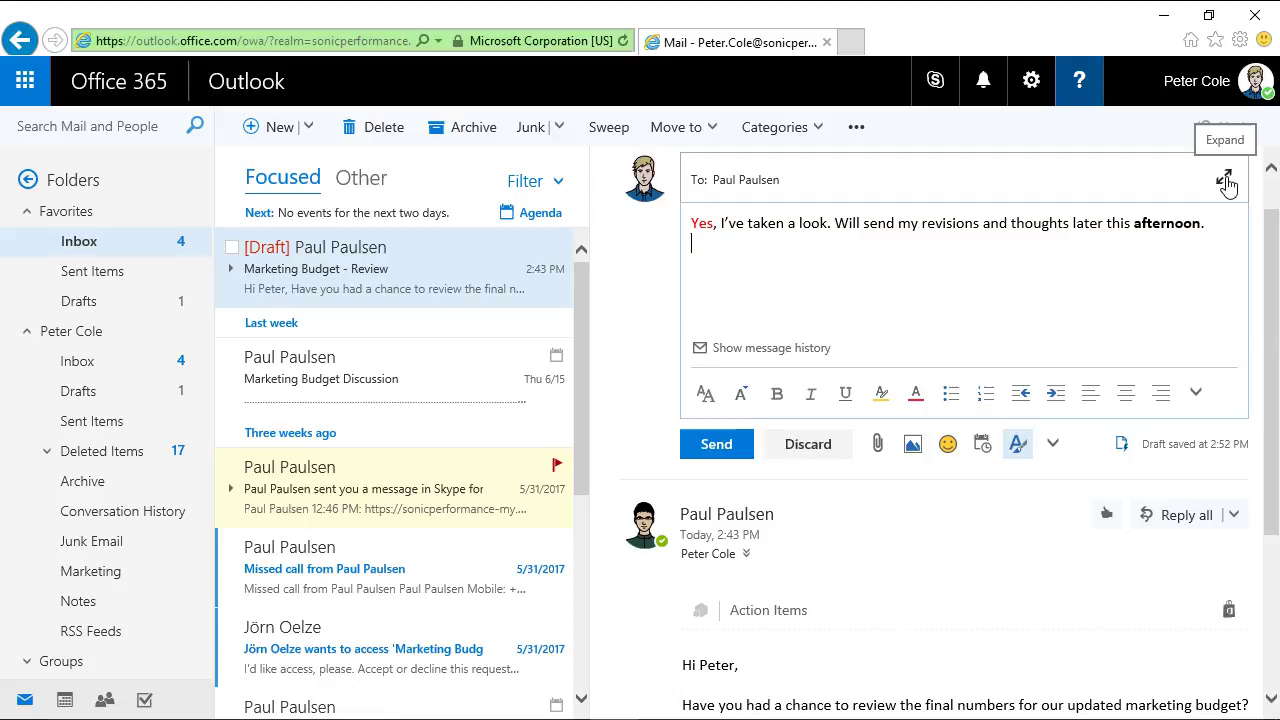
Try the expanded and pop-out compose views, then resume the draft and send it
{"action": "left_click", "coordinate": [1226, 184]}
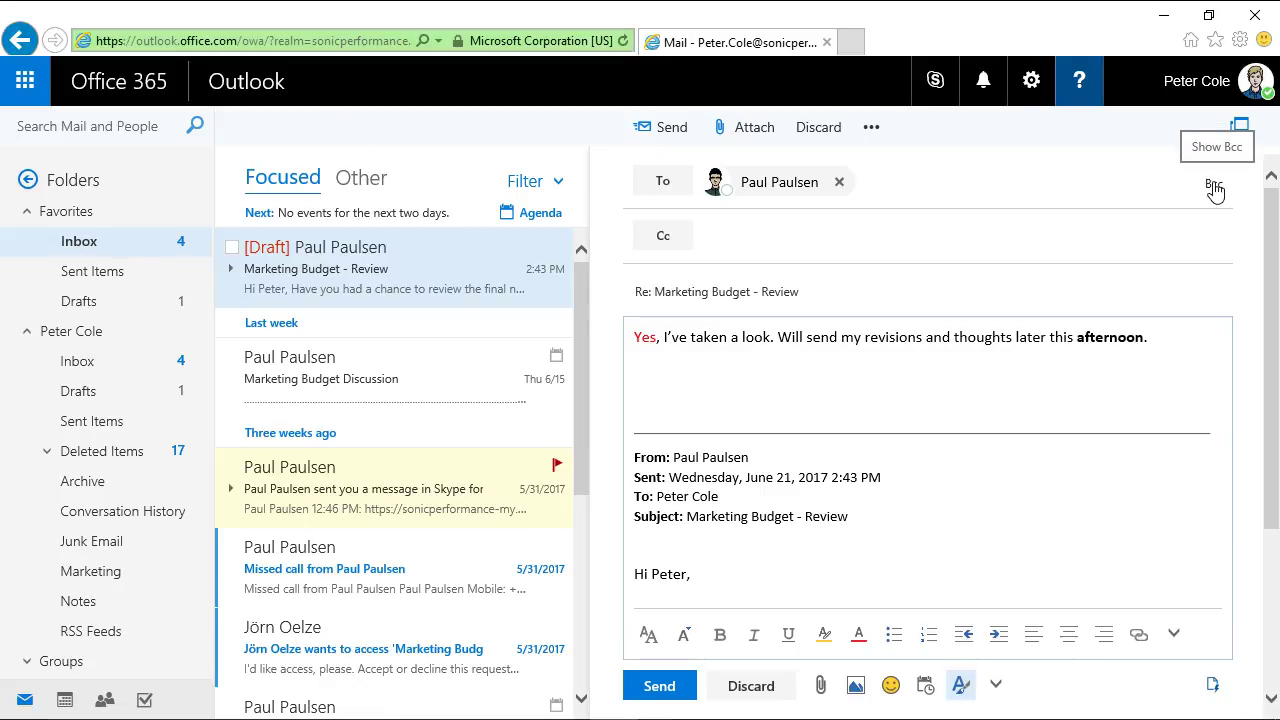
{"action": "left_click", "coordinate": [1240, 126]}
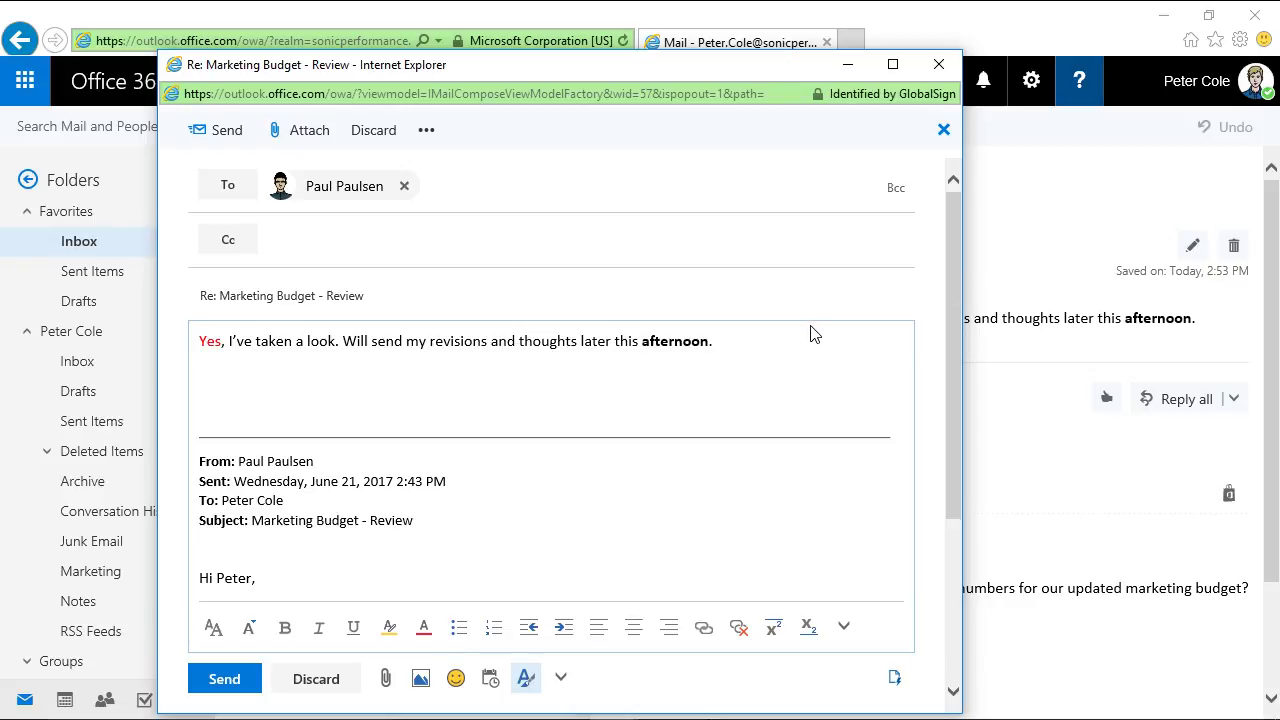
{"action": "left_click", "coordinate": [940, 66]}
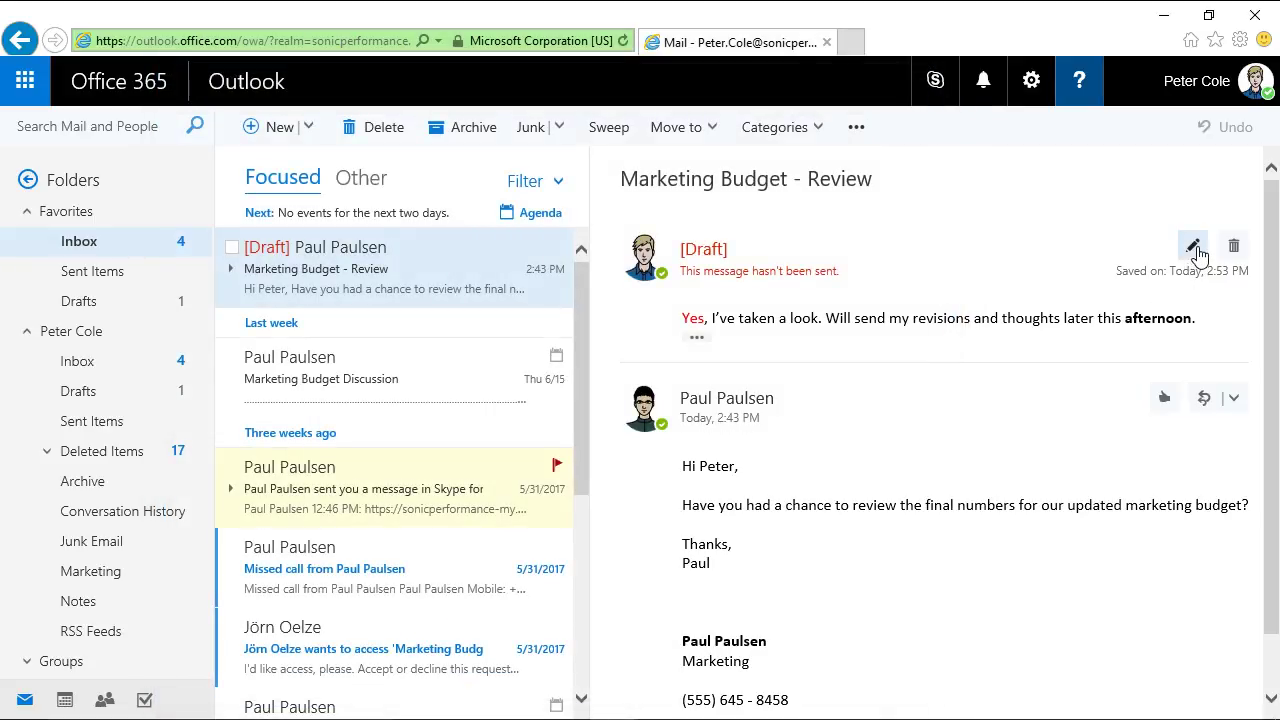
{"action": "left_click", "coordinate": [1194, 248]}
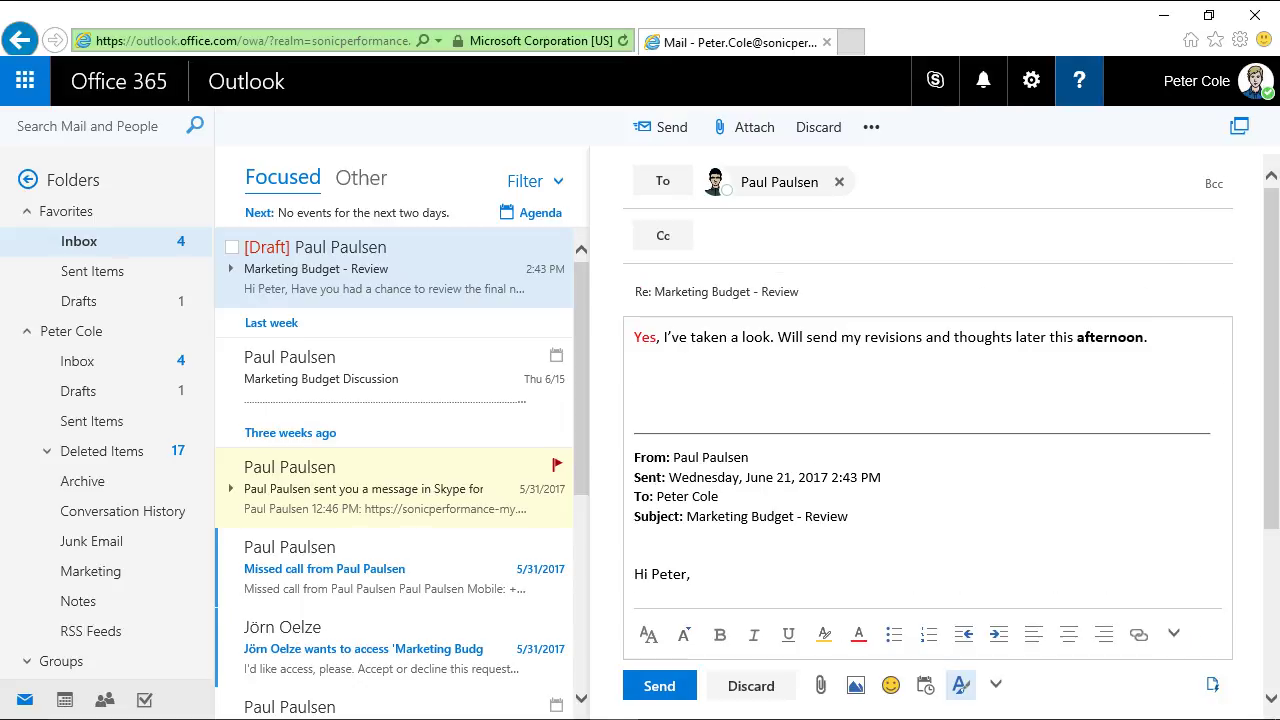
{"action": "left_click", "coordinate": [875, 375]}
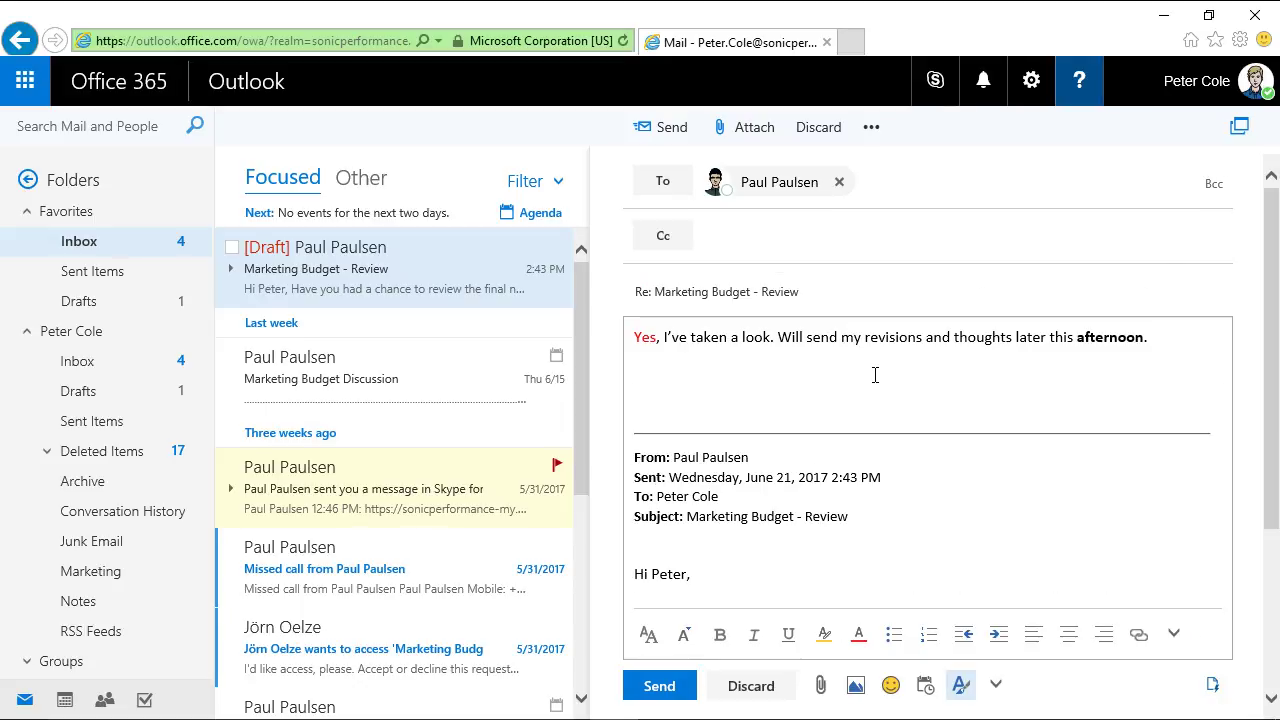
{"action": "left_click", "coordinate": [670, 128]}
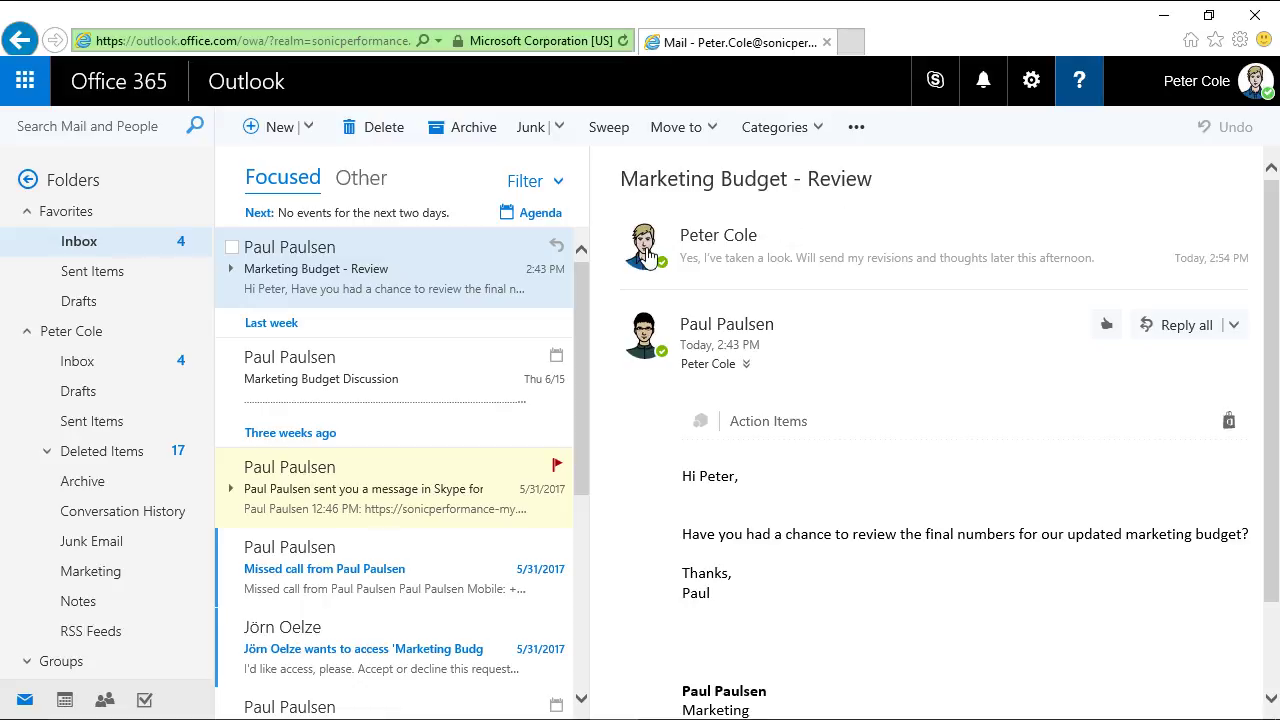
Pin and unpin the access-request conversation, complete the Skype message's flag, and delete the missed call
{"action": "left_click", "coordinate": [230, 277]}
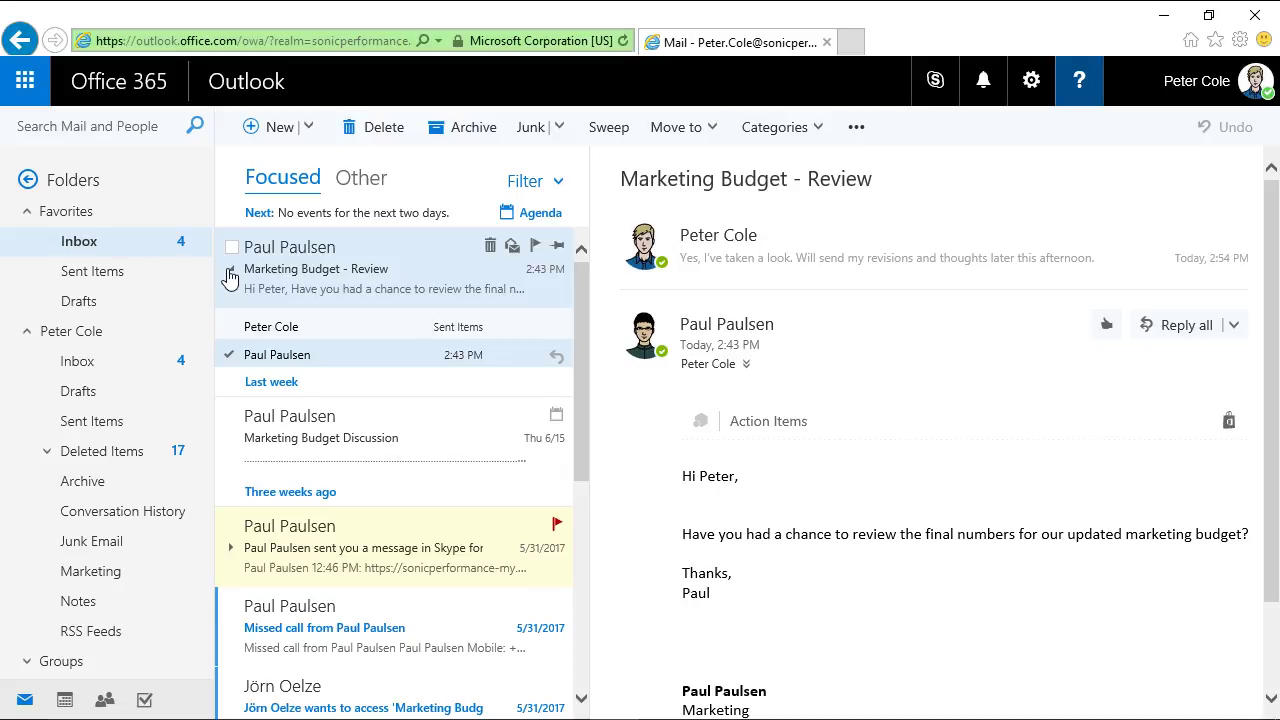
{"action": "left_click", "coordinate": [232, 530]}
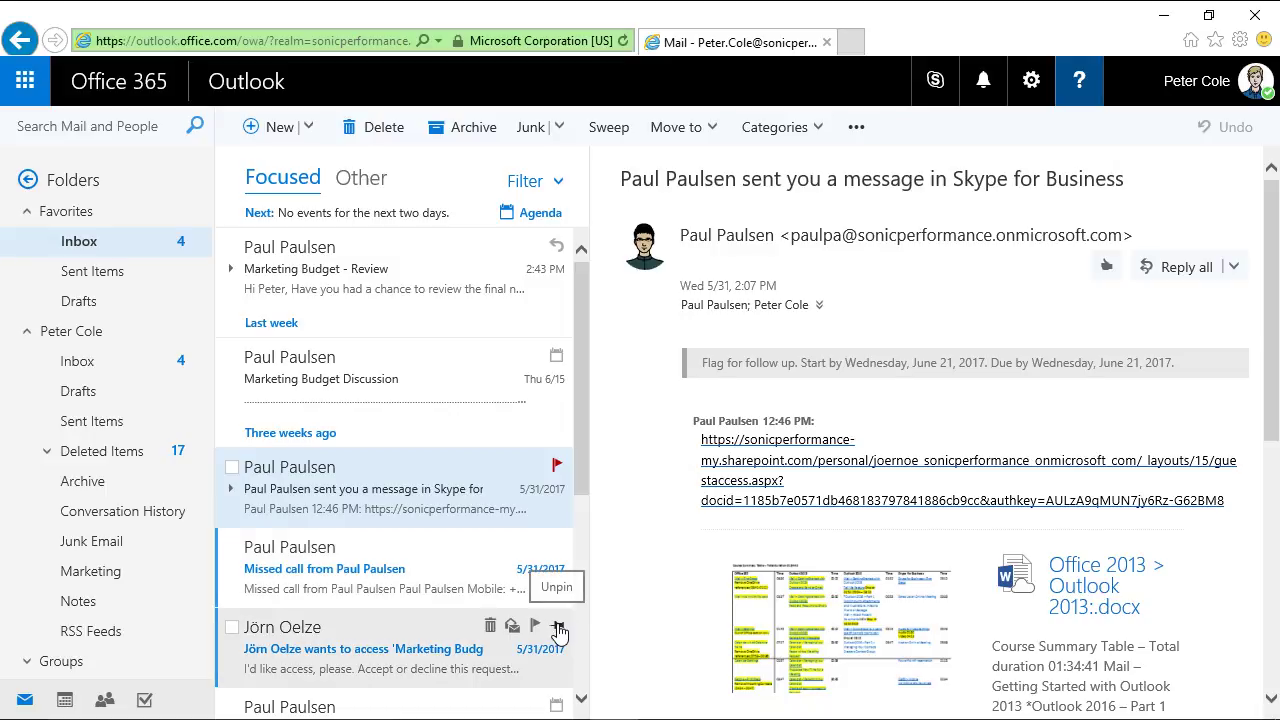
{"action": "left_click", "coordinate": [557, 627]}
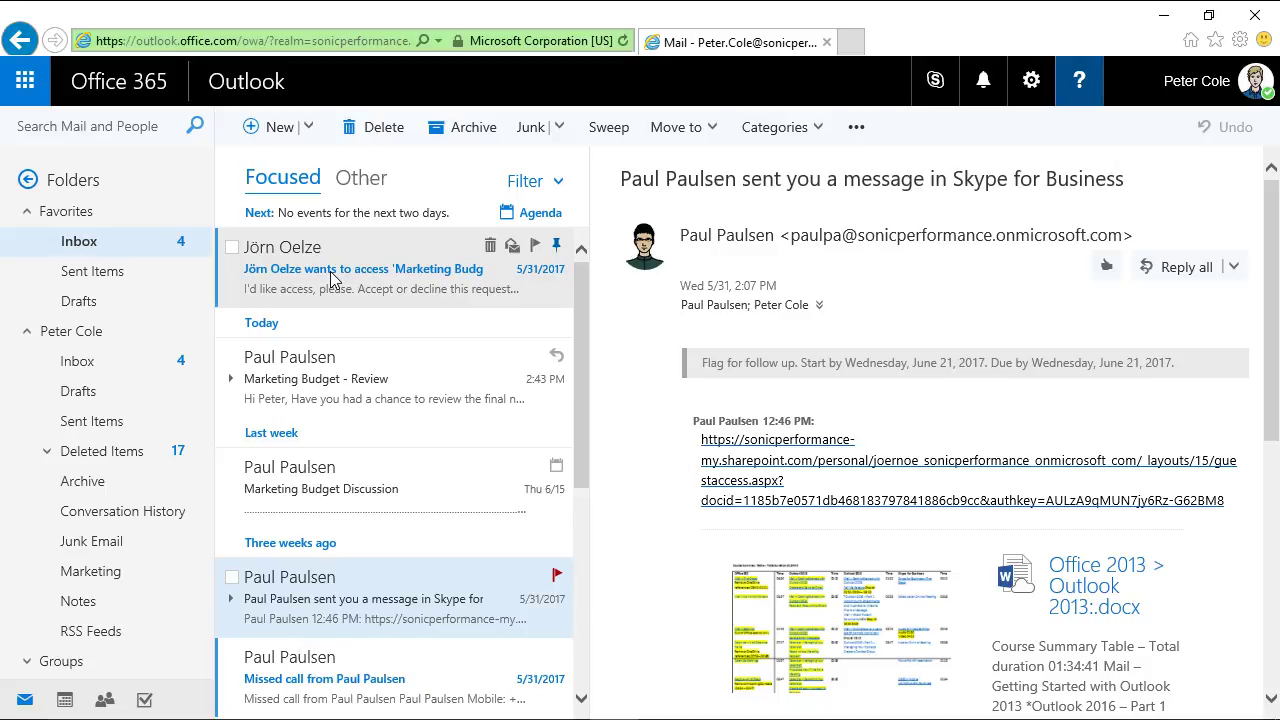
{"action": "left_click", "coordinate": [558, 246]}
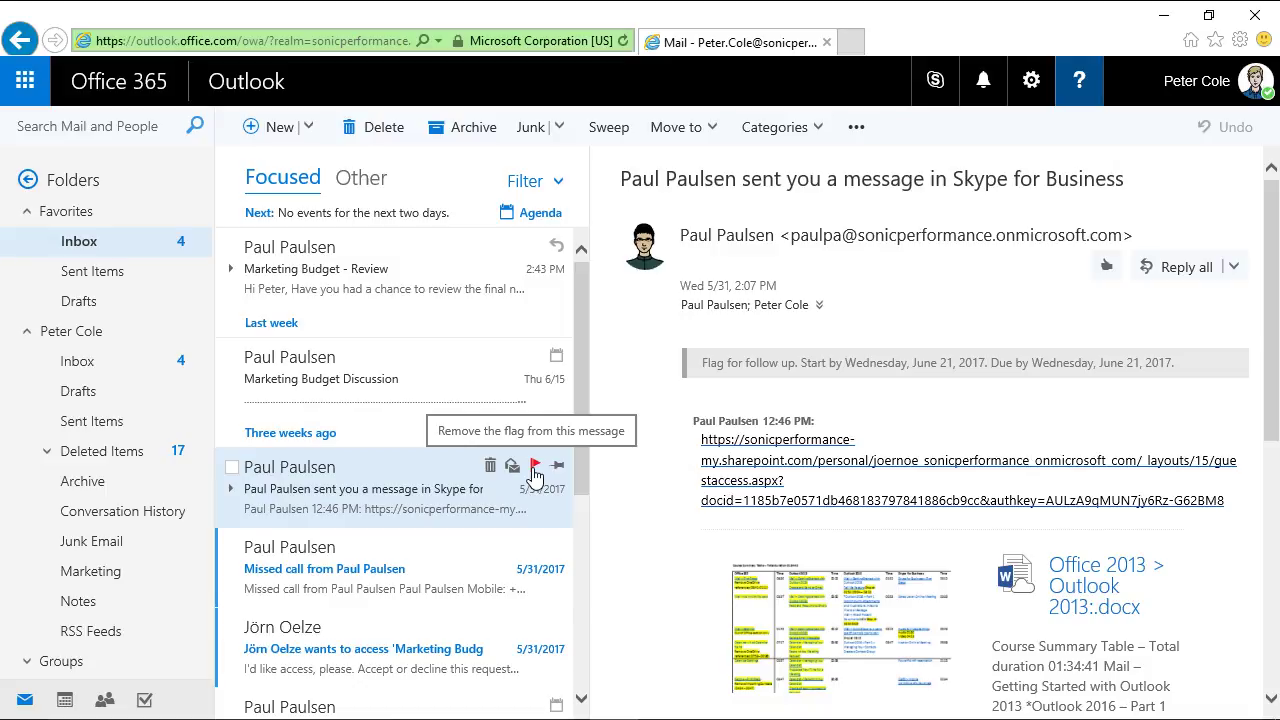
{"action": "left_click", "coordinate": [534, 467]}
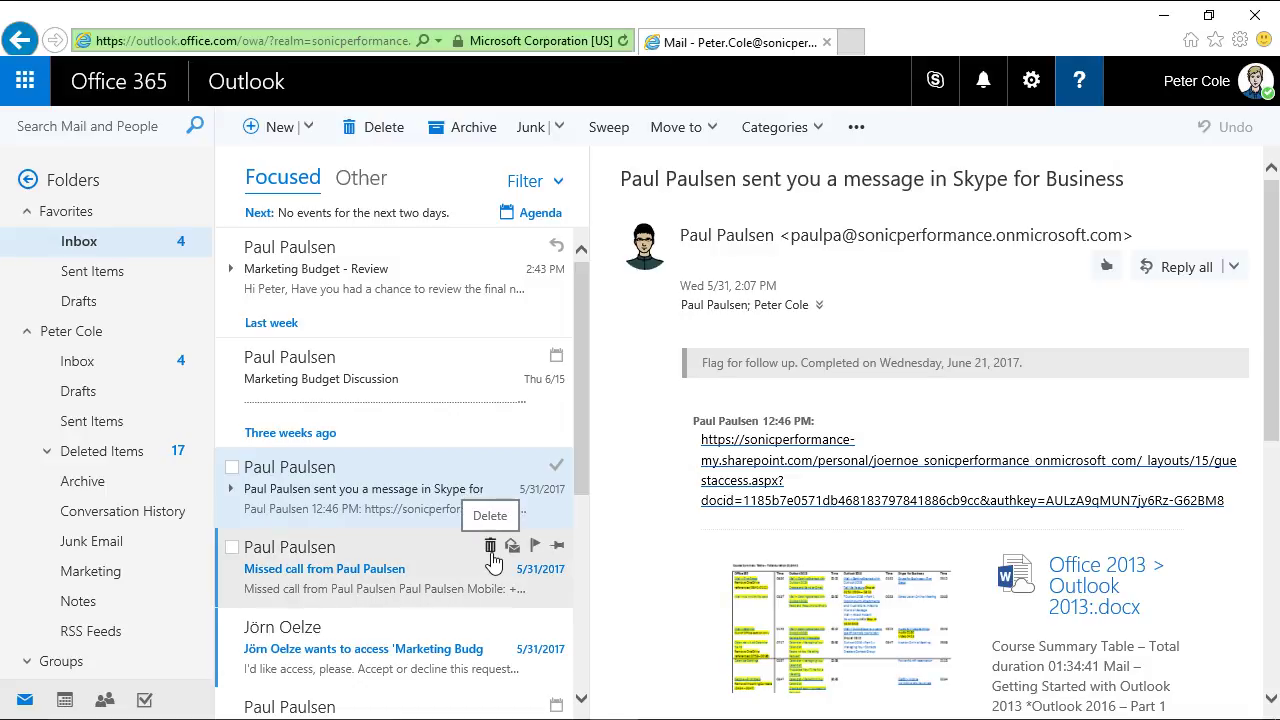
{"action": "left_click", "coordinate": [490, 546]}
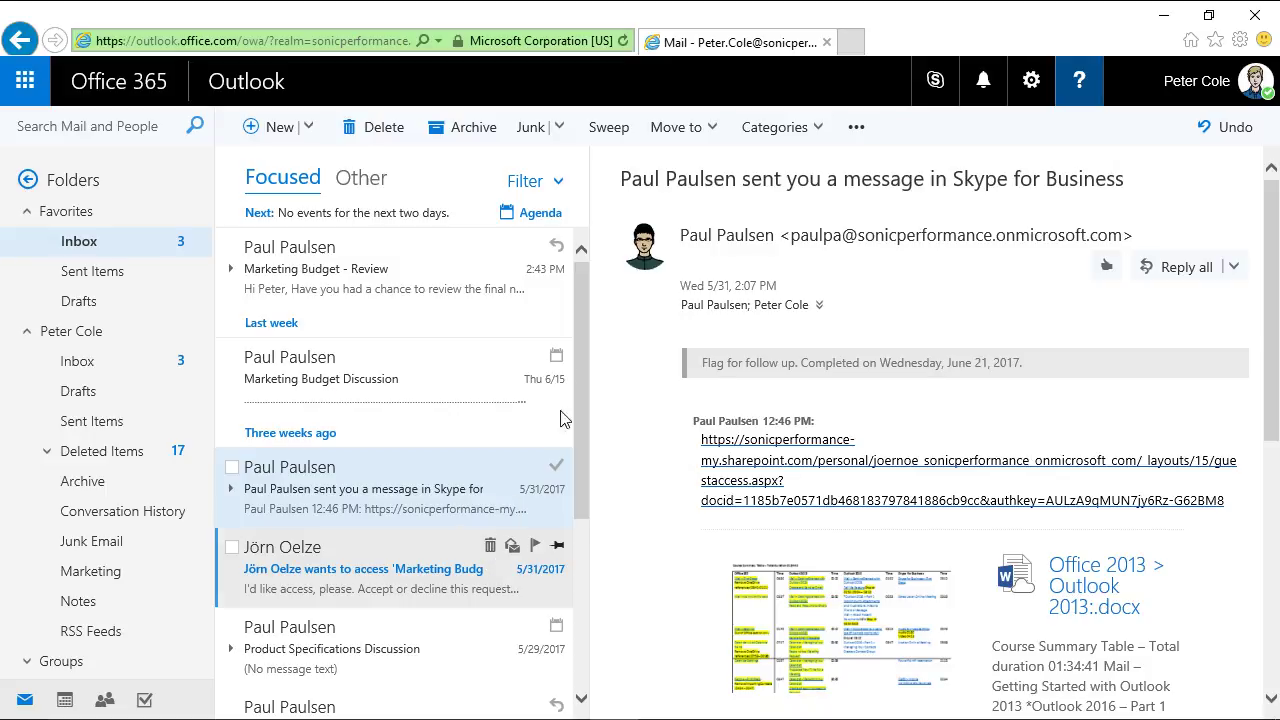
{"action": "left_click", "coordinate": [558, 186]}
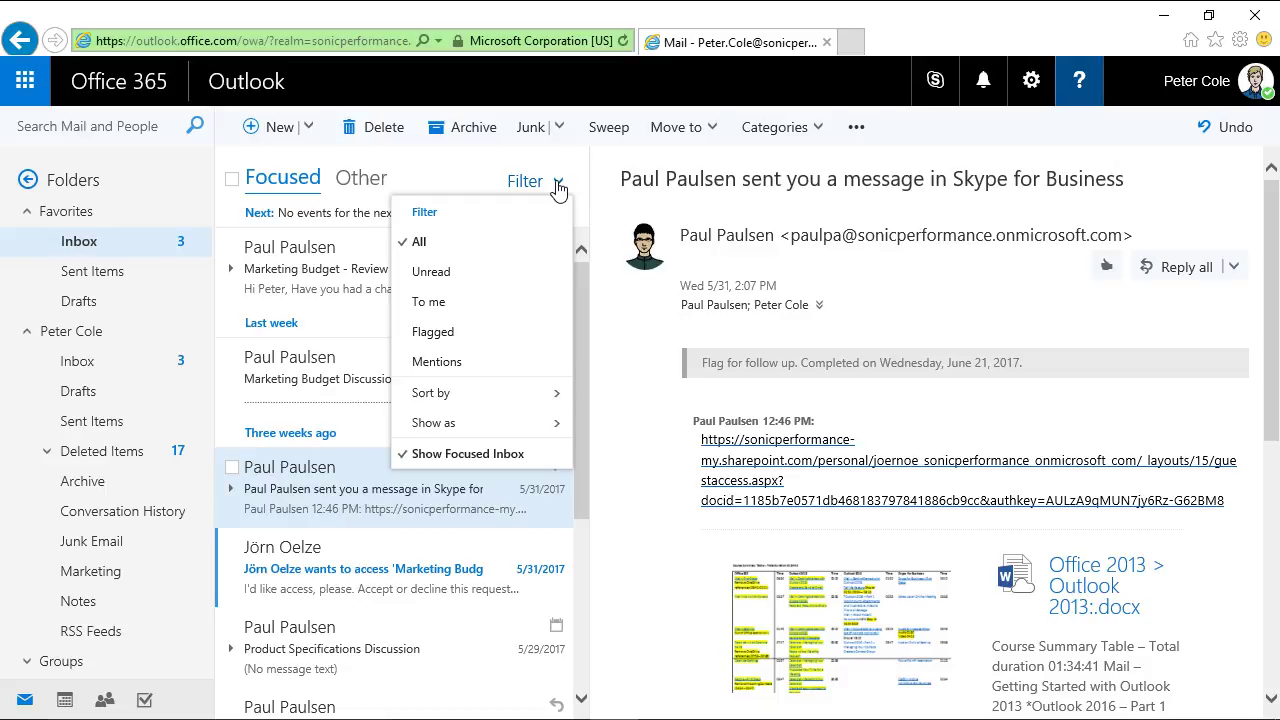
{"action": "mouse_move", "coordinate": [538, 404]}
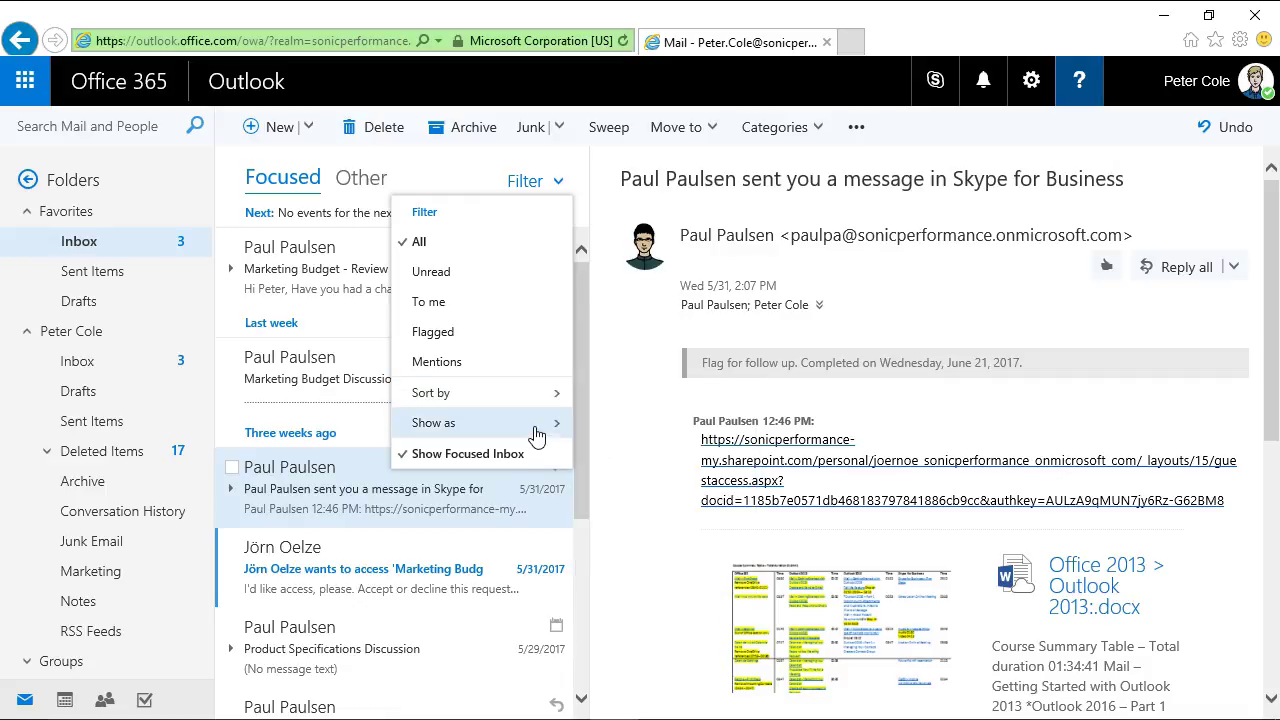
{"action": "mouse_move", "coordinate": [537, 435]}
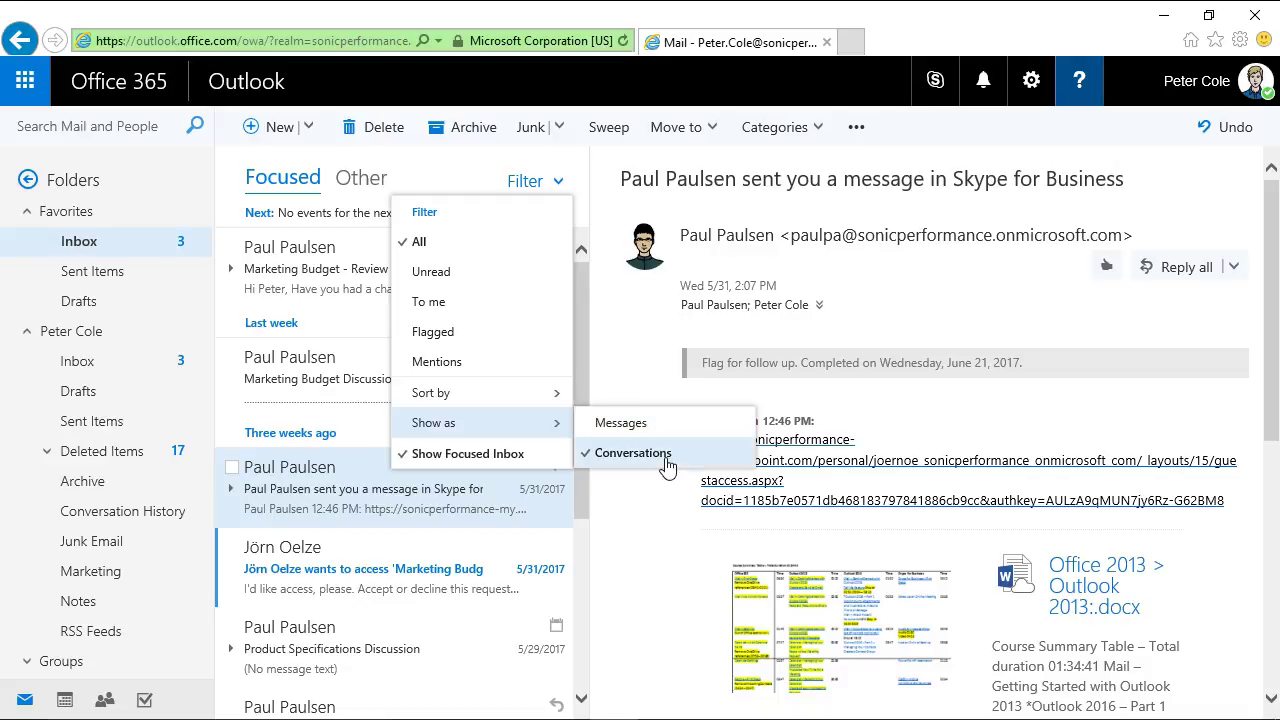
{"action": "left_click", "coordinate": [559, 188]}
{"action": "left_click", "coordinate": [560, 190]}
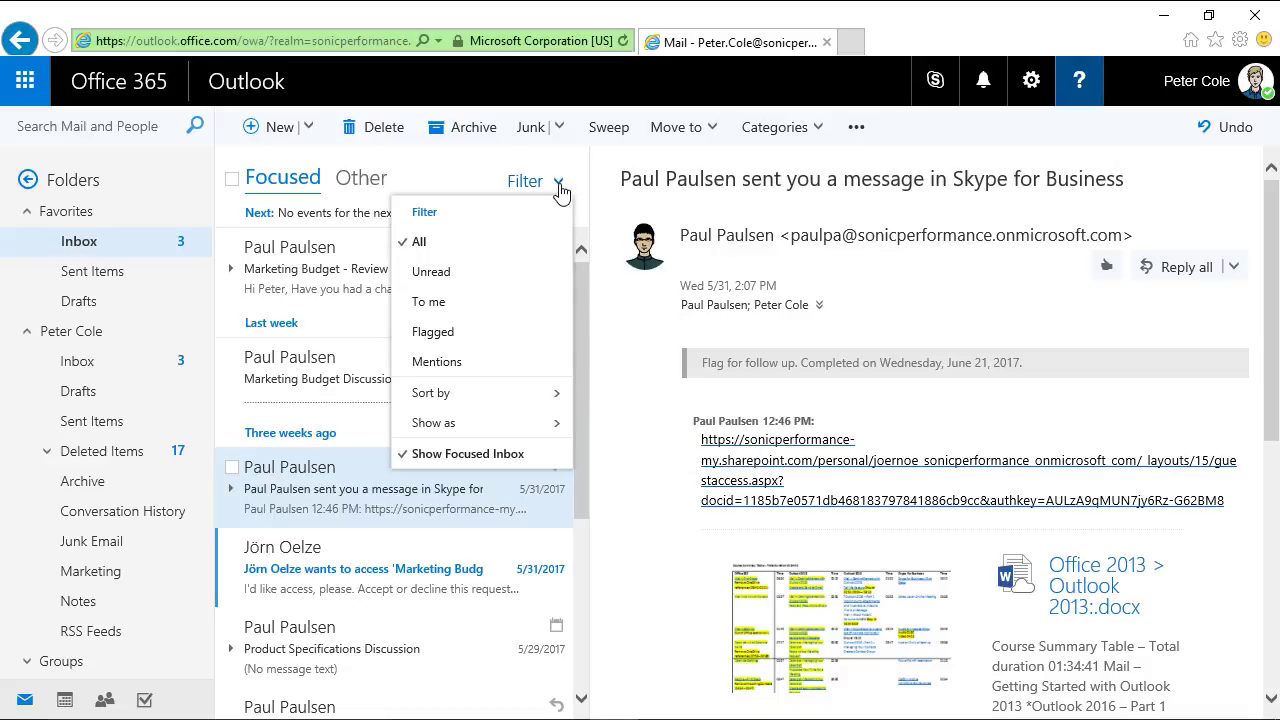
{"action": "left_click", "coordinate": [455, 168]}
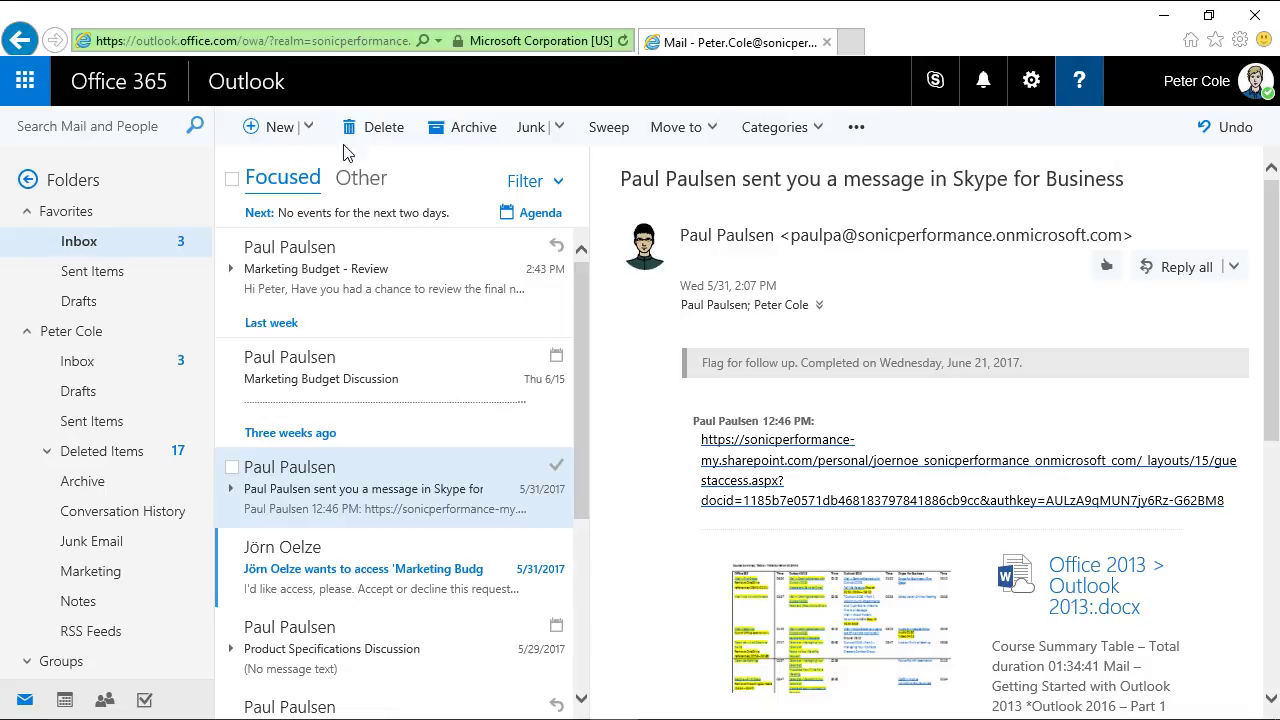
Start a new email addressed to a colleague from the Suggested contacts list
{"action": "left_click", "coordinate": [262, 130]}
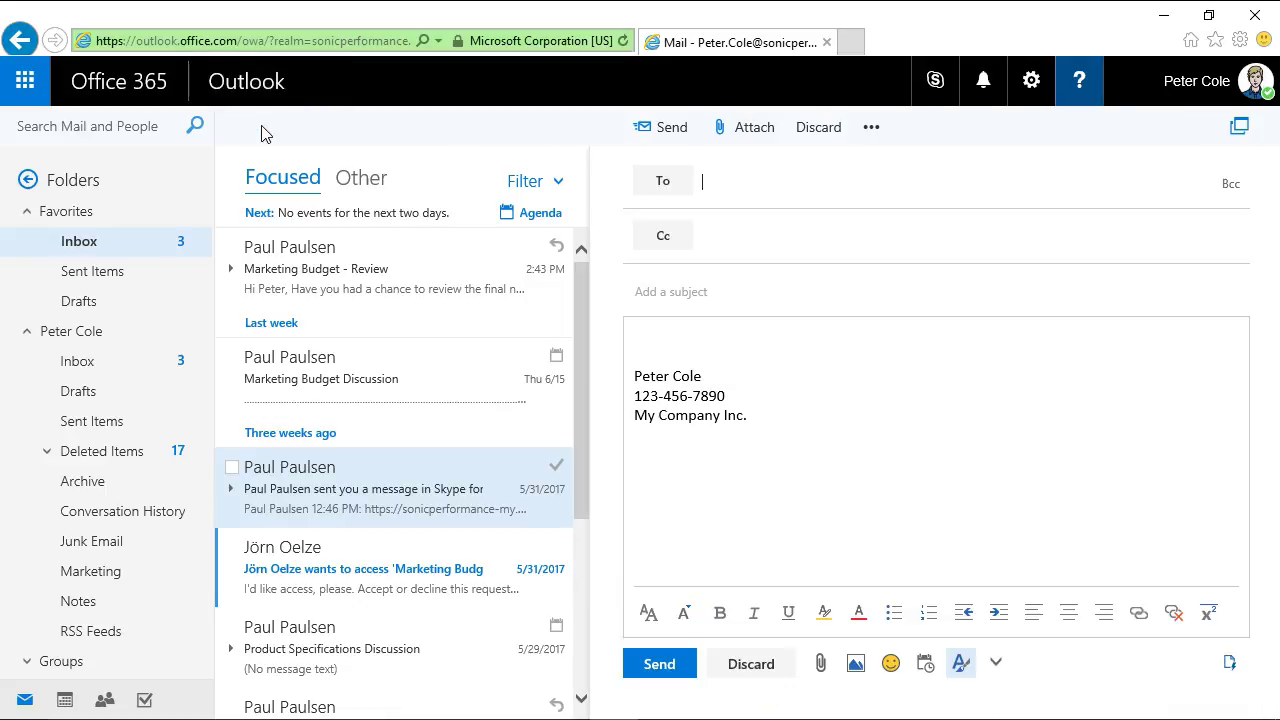
{"action": "left_click", "coordinate": [737, 188]}
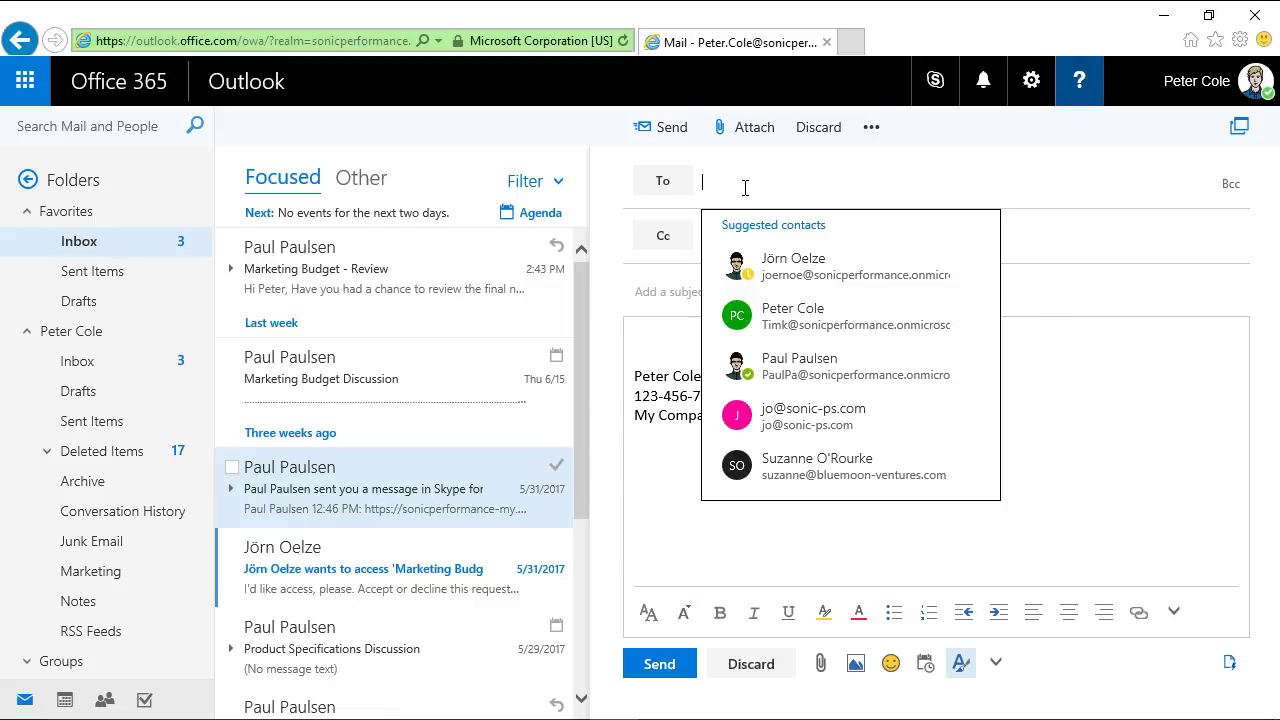
{"action": "left_click", "coordinate": [808, 362]}
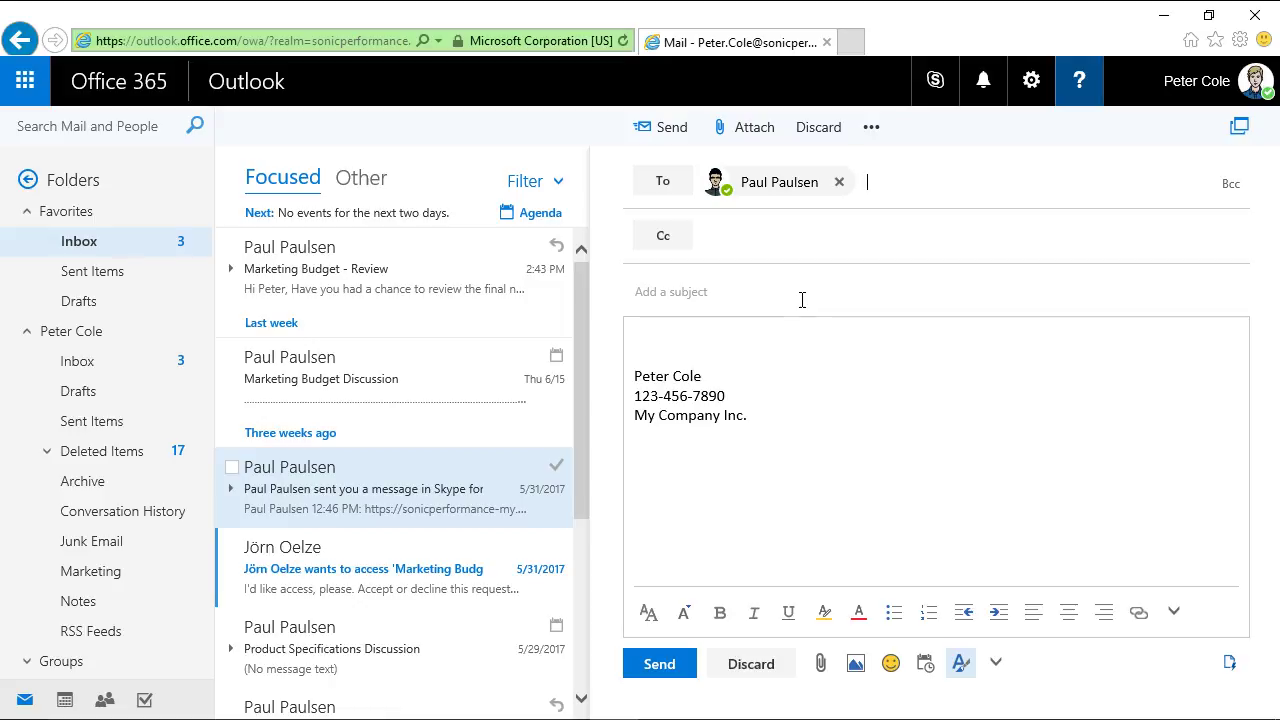
Enter subject 'Marketing Budget - FINAL VERSION' and paste the prepared body text above the signature
{"action": "left_click", "coordinate": [802, 300]}
{"action": "type", "text": "I"}
{"action": "type", "text": "Marketing "}
{"action": "type", "text": "Budget"}
{"action": "type", "text": " - FINAL VERSION"}
{"action": "left_click", "coordinate": [685, 338]}
{"action": "key", "text": "Return"}
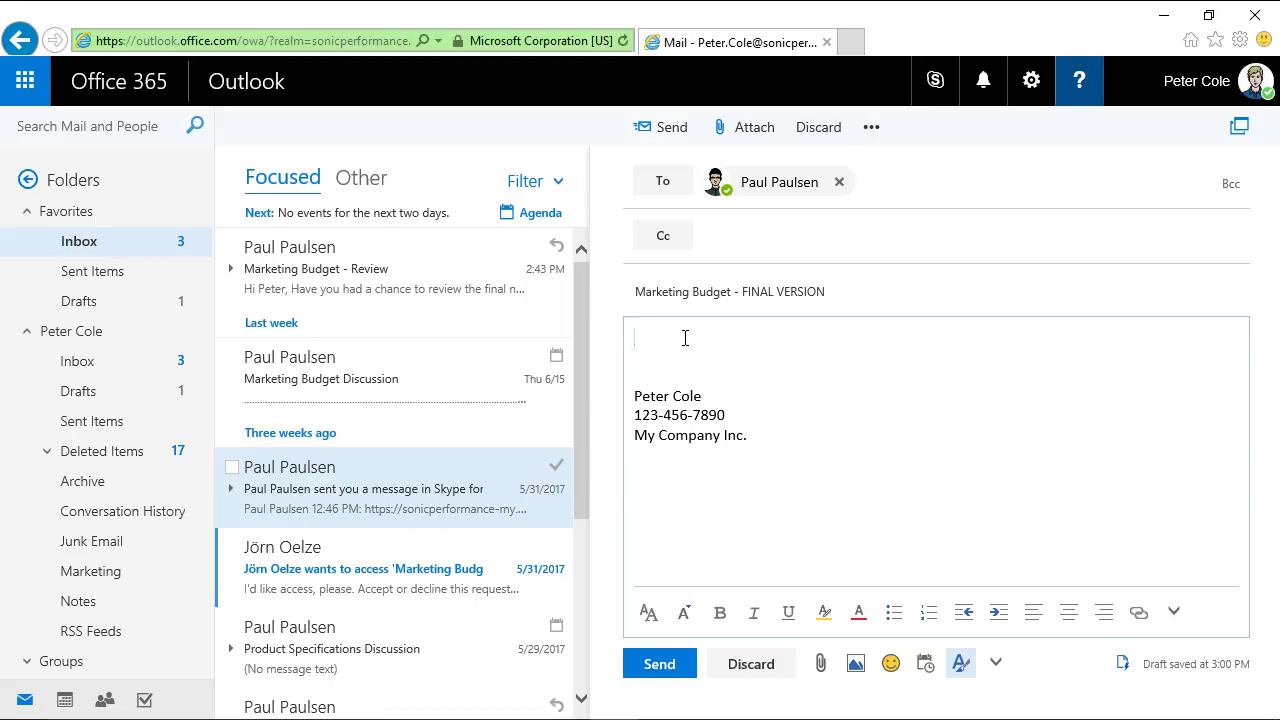
{"action": "type", "text": "Ok, team. We have a final version of the marketing budget. Please note that changes are no longer possible. Please contact me if you have any questions."}
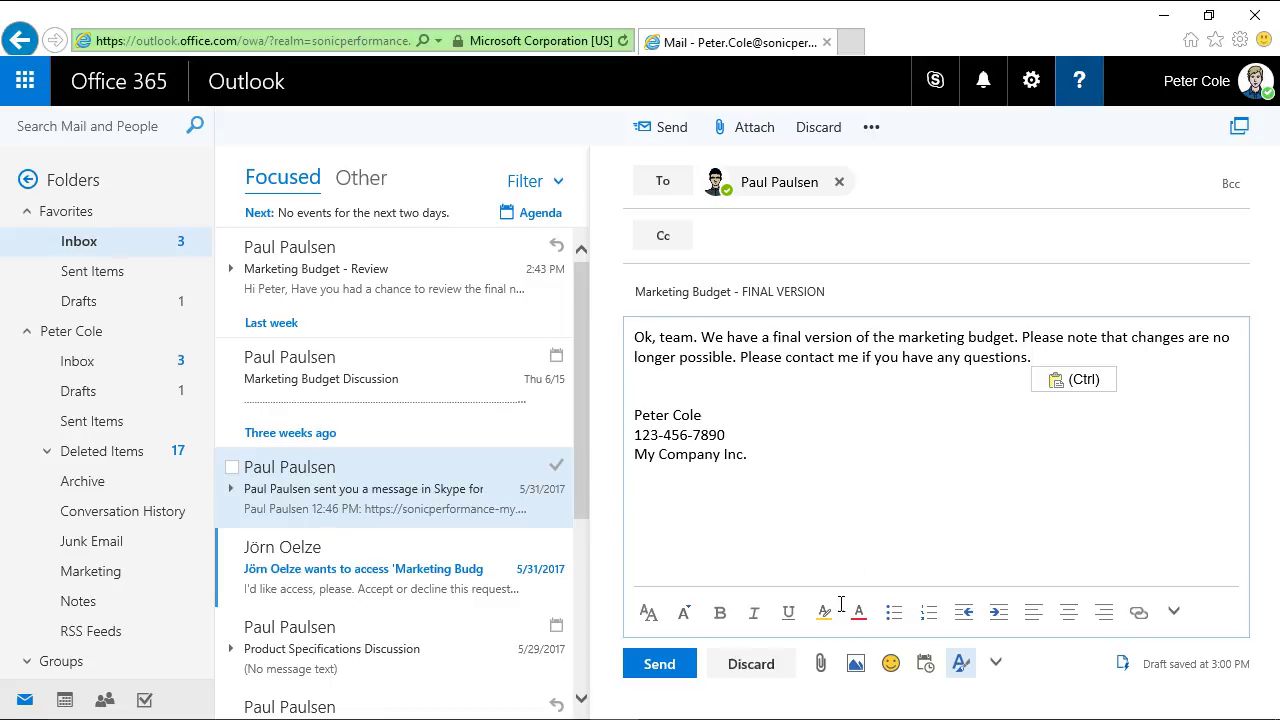
Open the attachment picker and browse Group files for Social-Media and All Intern
{"action": "left_click", "coordinate": [819, 666]}
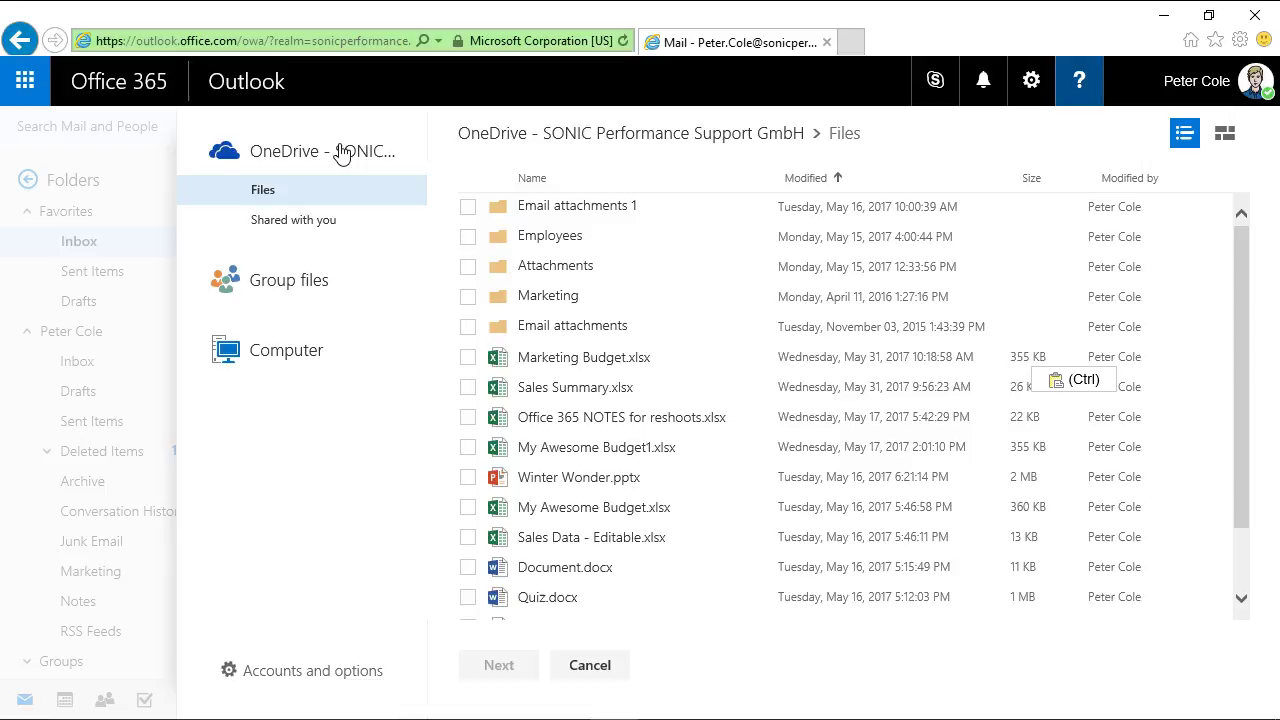
{"action": "left_click", "coordinate": [365, 290]}
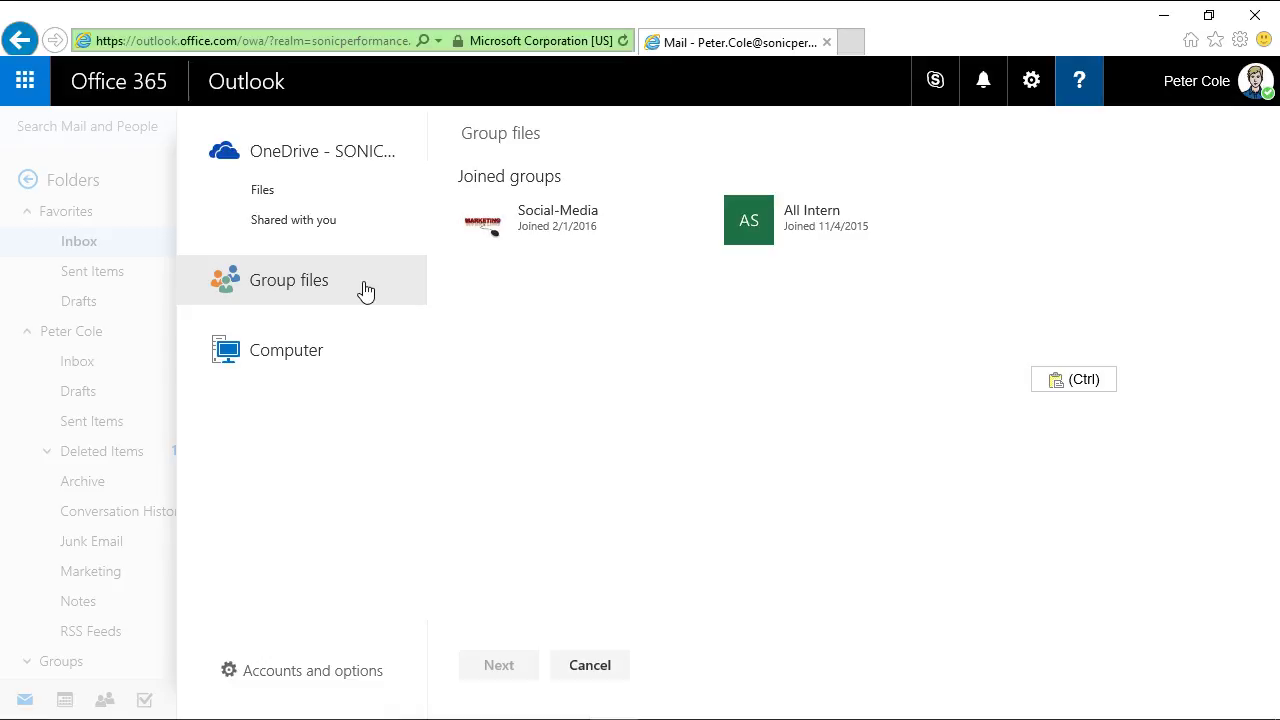
Pick 'Marketing Budget FINAL VERSION.xlsx' from the computer's Documents folder to attach
{"action": "left_click", "coordinate": [346, 361]}
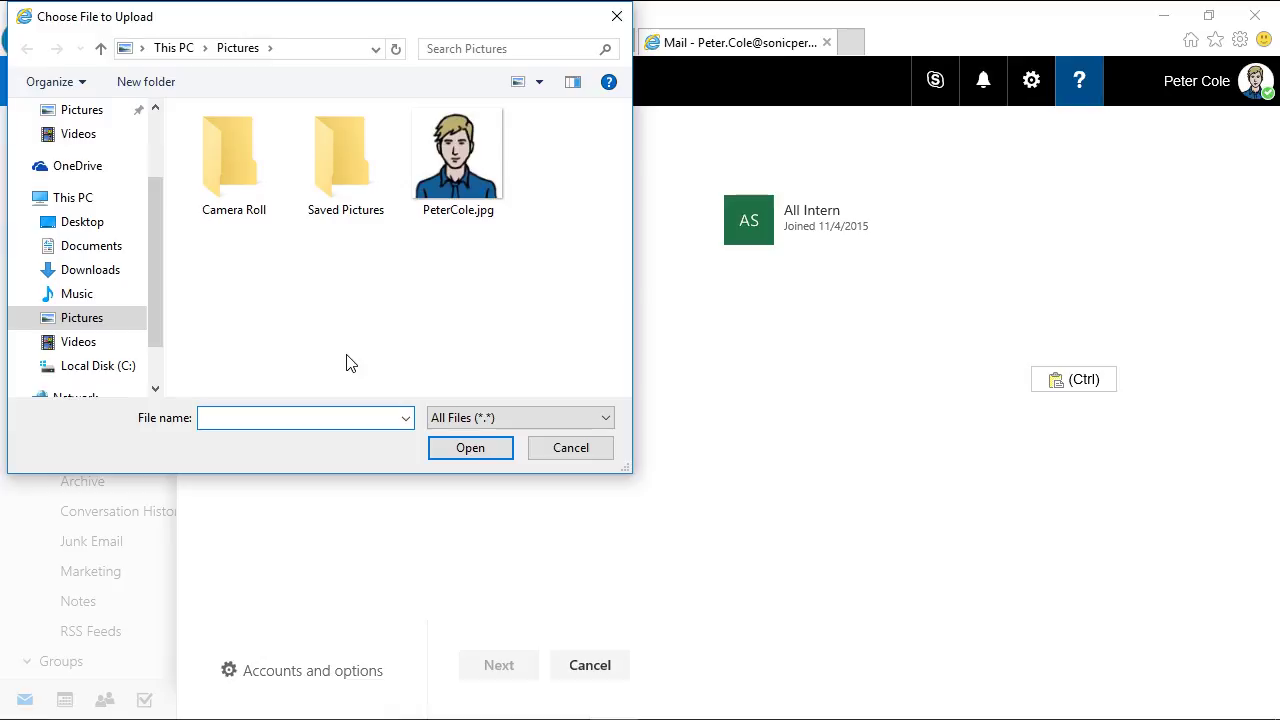
{"action": "left_click", "coordinate": [98, 252]}
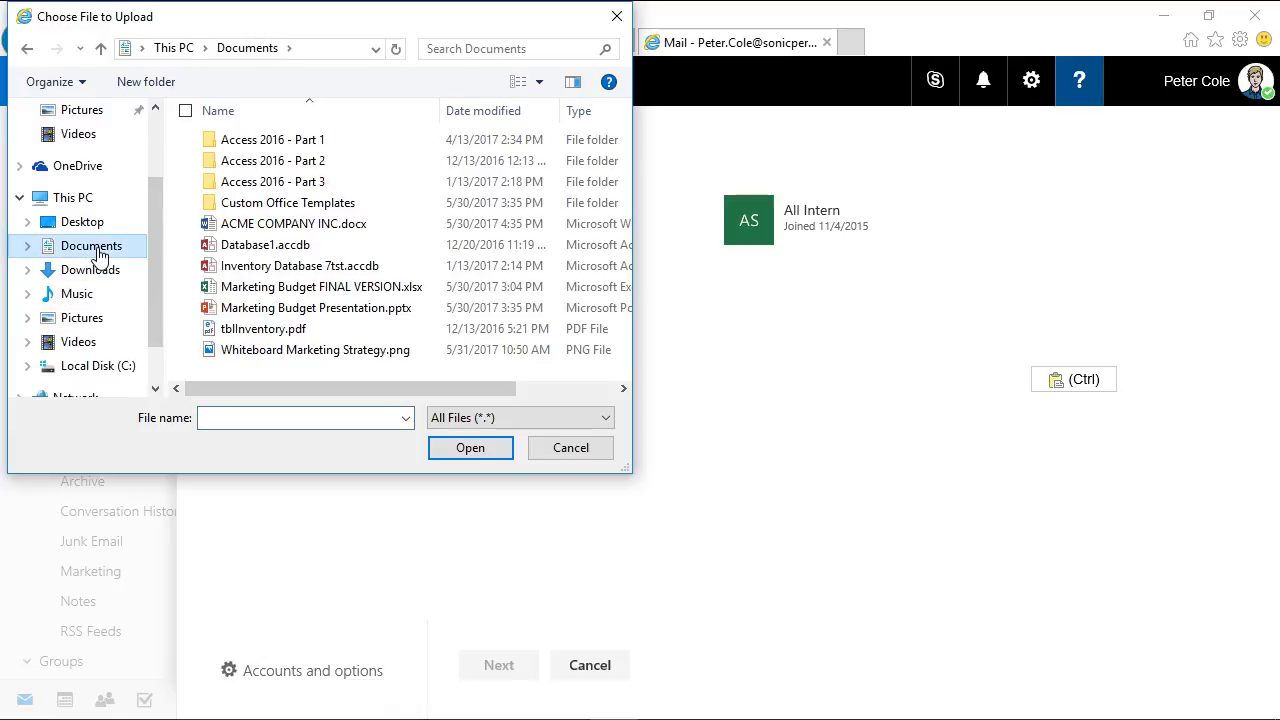
{"action": "left_click", "coordinate": [310, 287]}
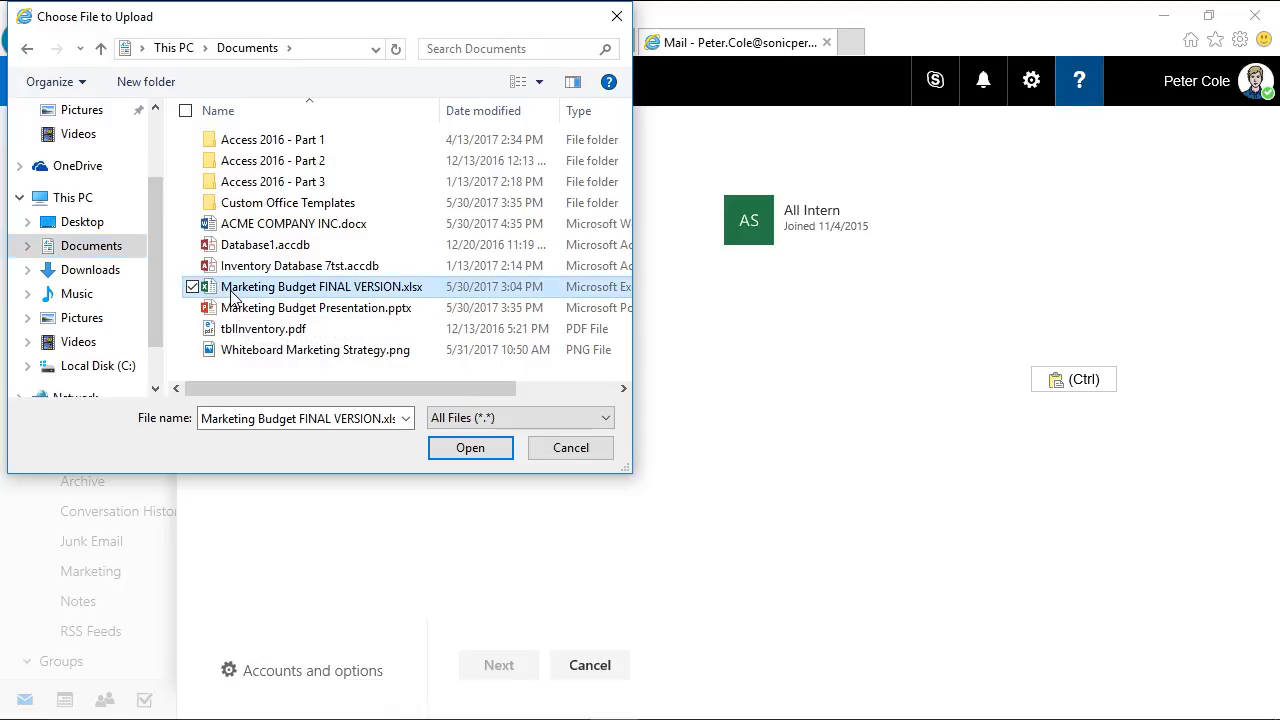
{"action": "left_click", "coordinate": [469, 448]}
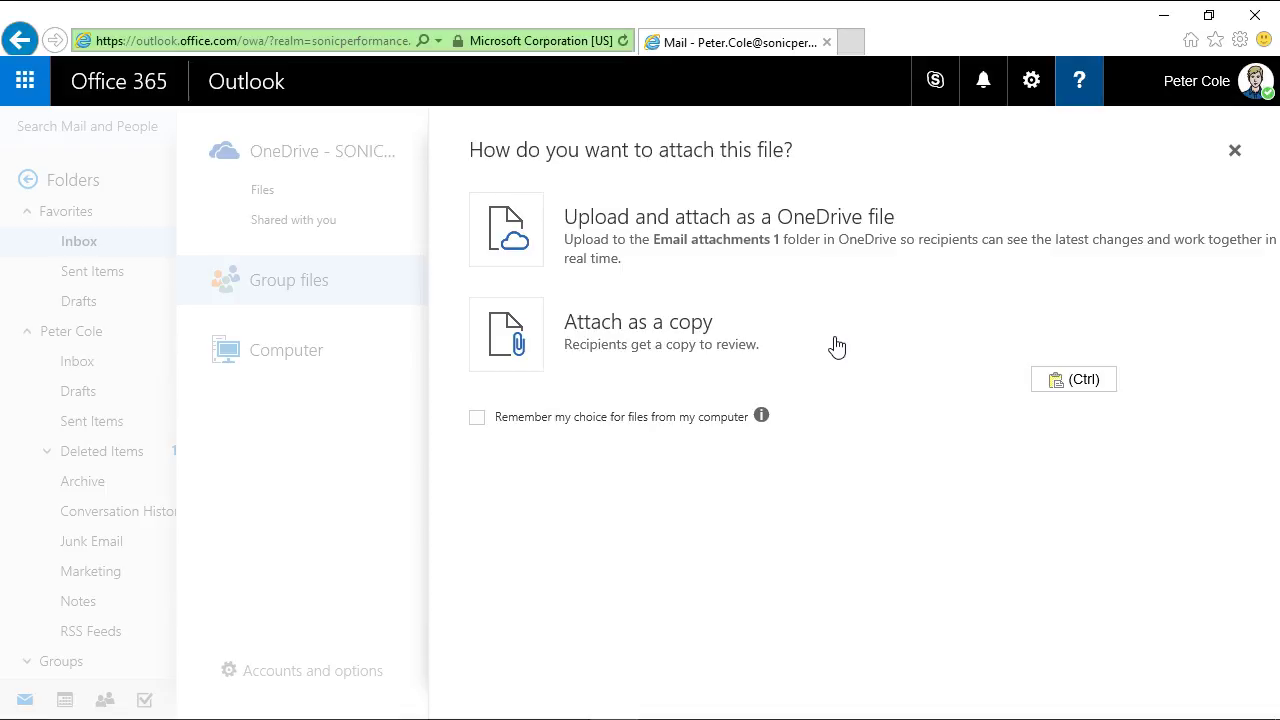
Attach the budget workbook as a OneDrive file and check its 'Anyone can edit' permission, leaving it unchanged
{"action": "left_click", "coordinate": [825, 243]}
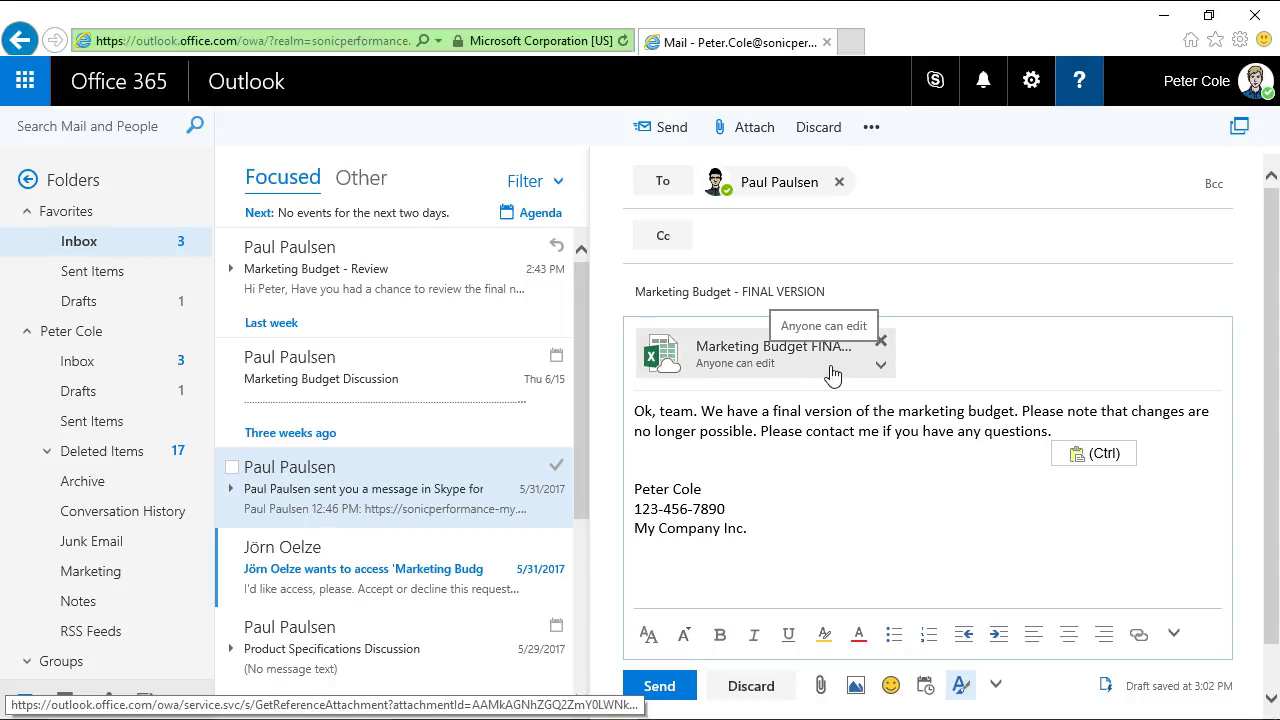
{"action": "left_click", "coordinate": [881, 368]}
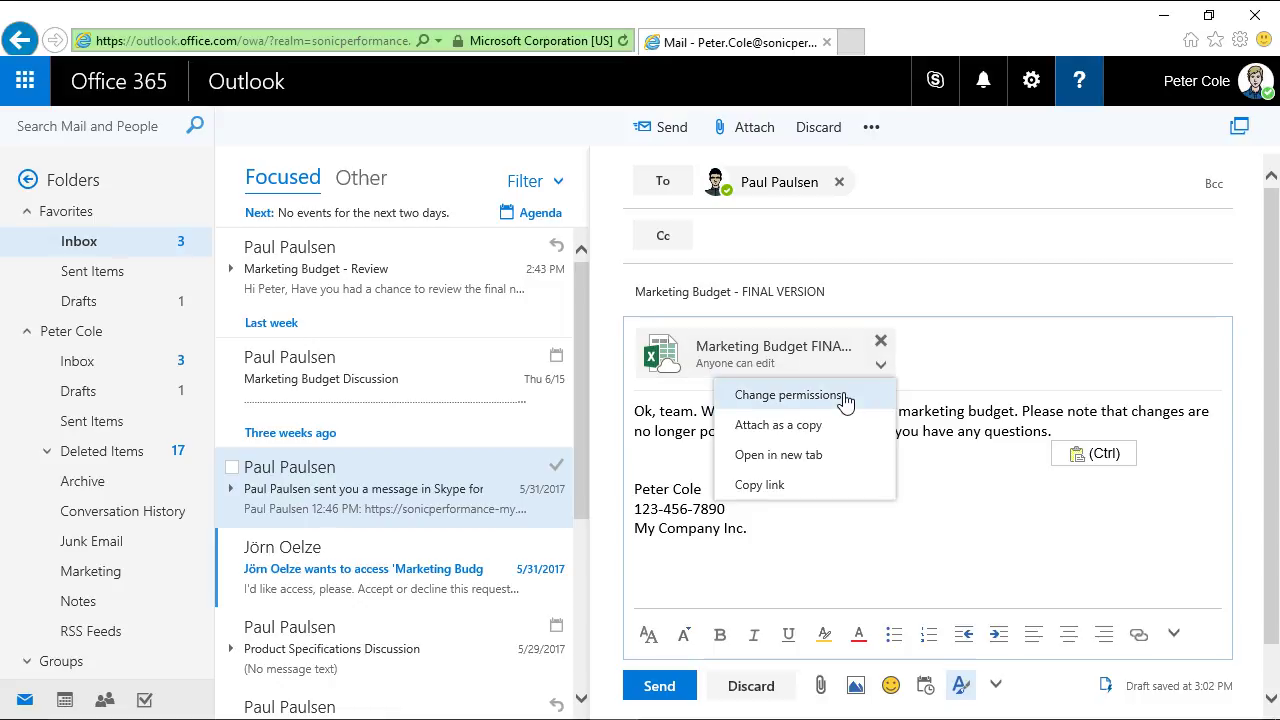
{"action": "left_click", "coordinate": [788, 395]}
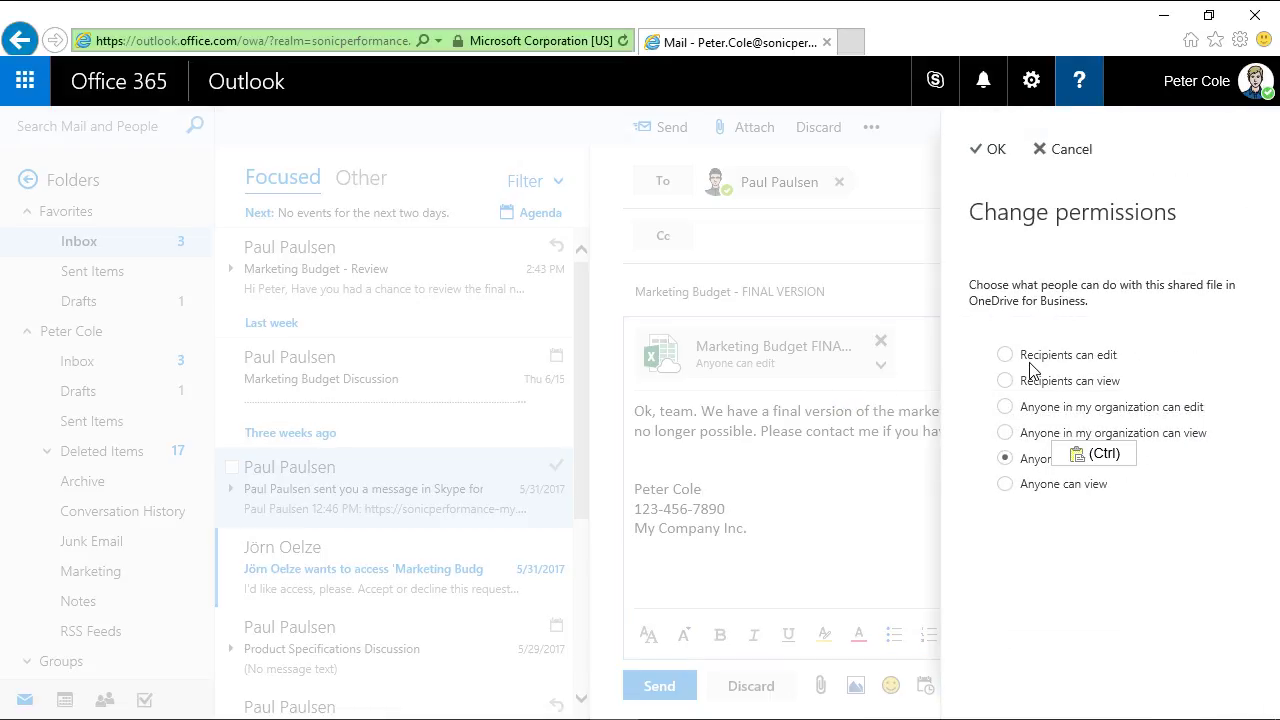
{"action": "left_click", "coordinate": [1068, 150]}
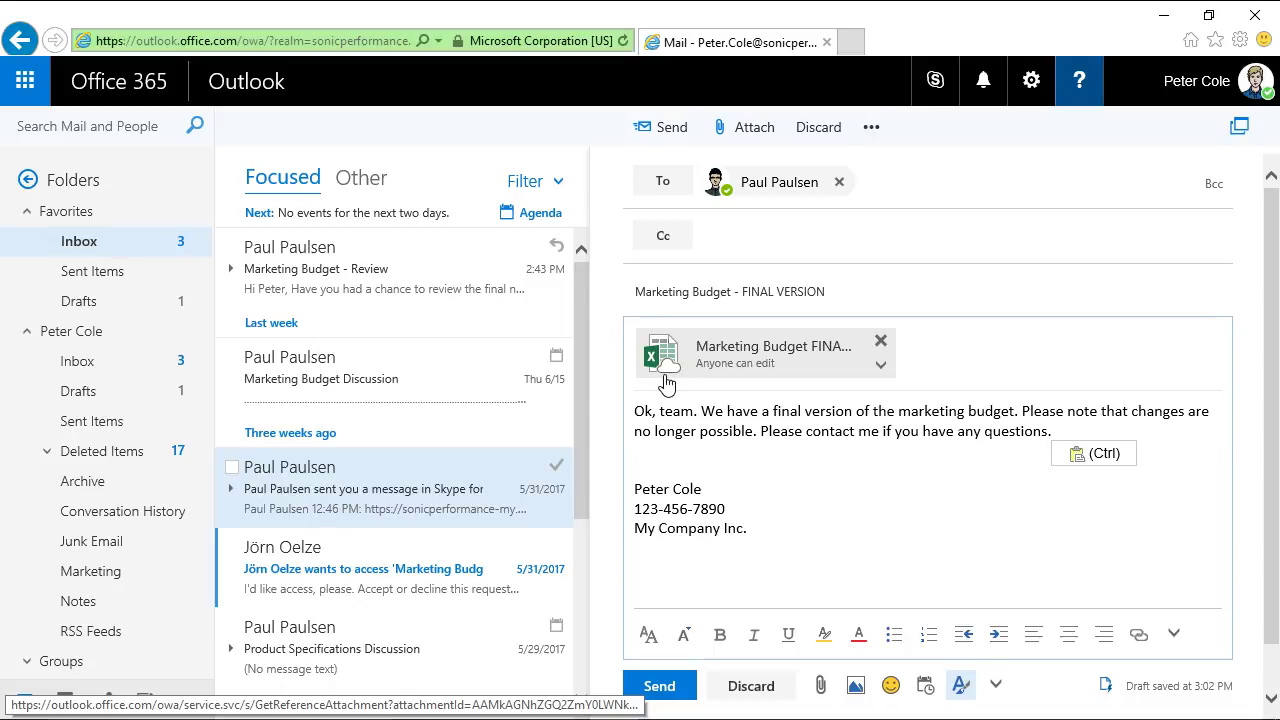
{"action": "left_click", "coordinate": [881, 368]}
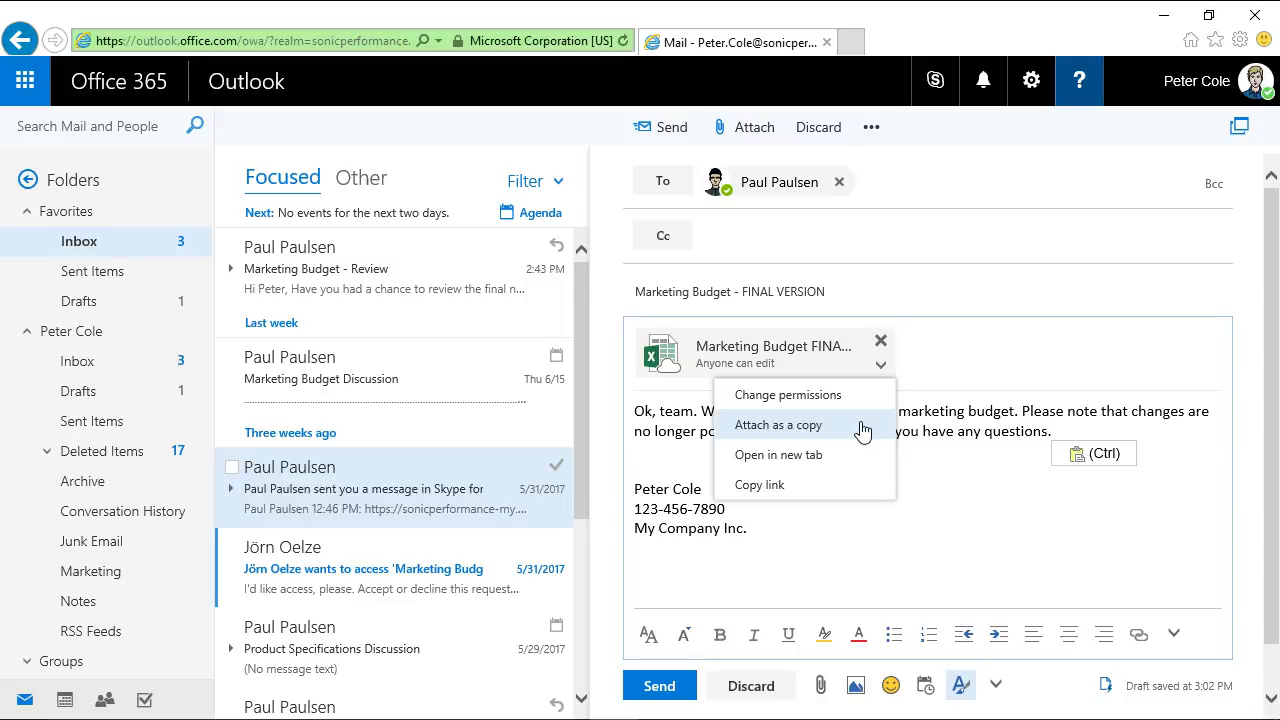
{"action": "left_click", "coordinate": [918, 358]}
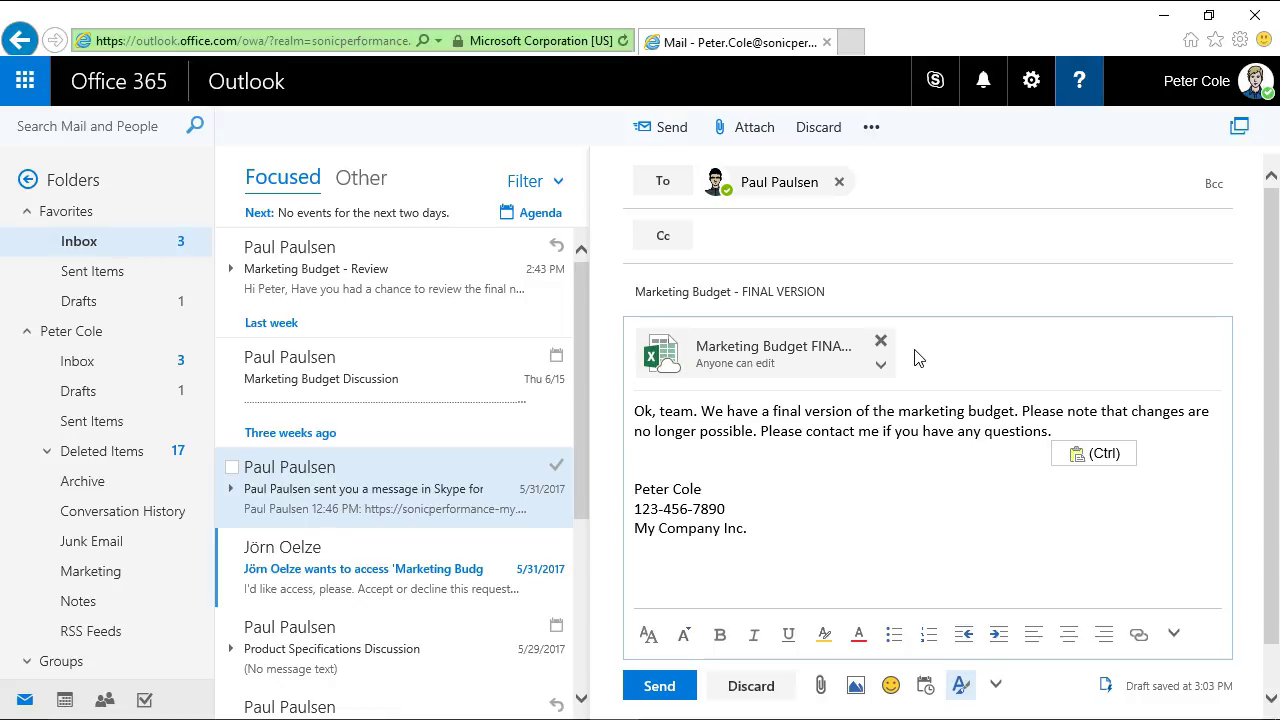
{"action": "left_click", "coordinate": [873, 130]}
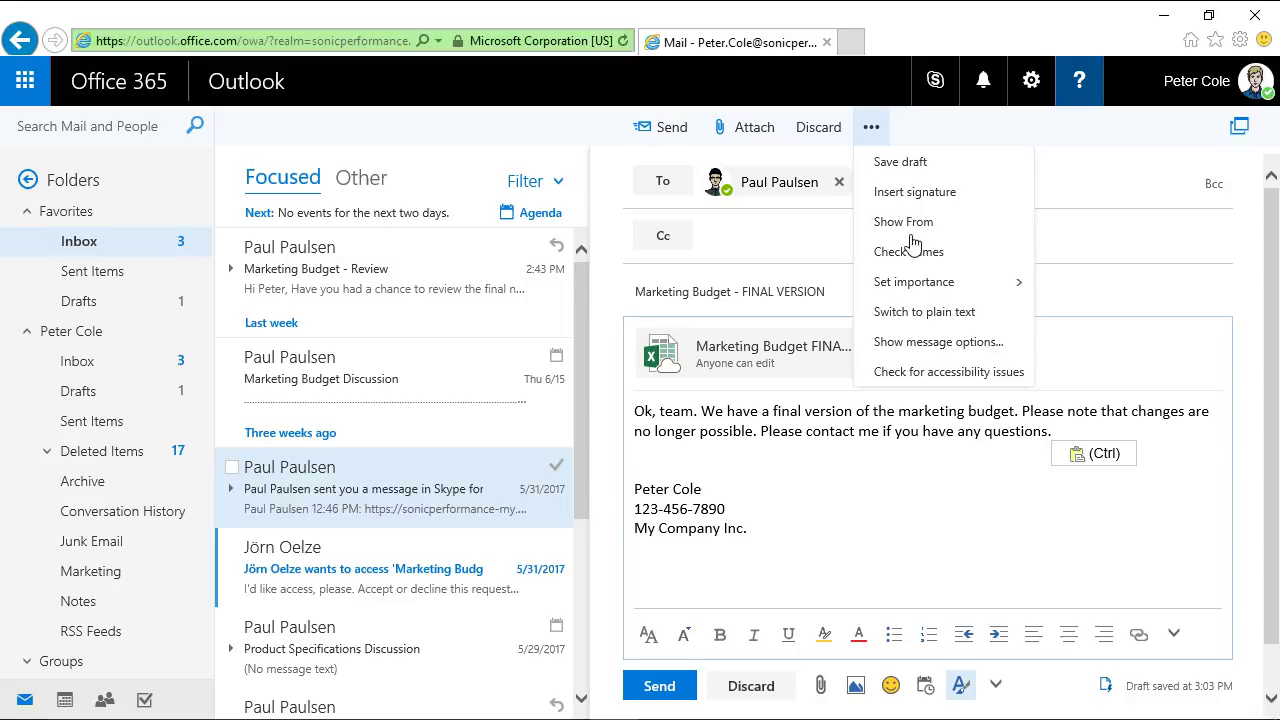
{"action": "mouse_move", "coordinate": [918, 284]}
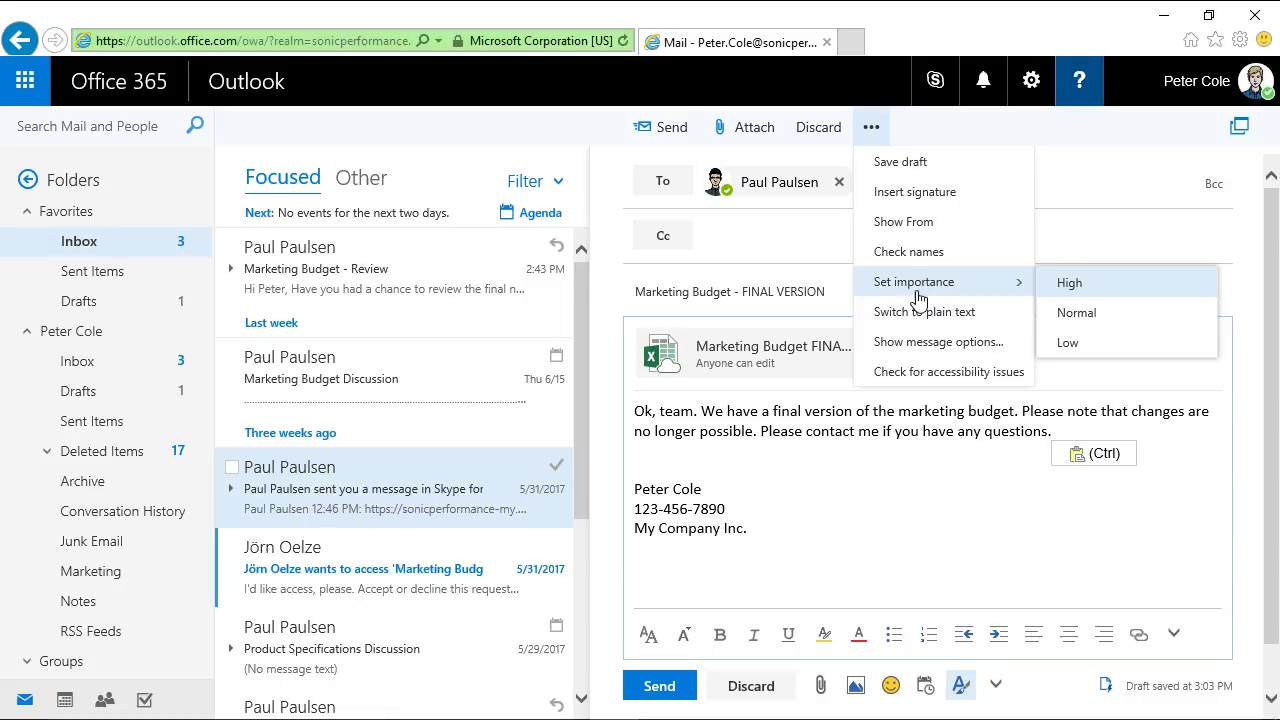
{"action": "left_click", "coordinate": [914, 348]}
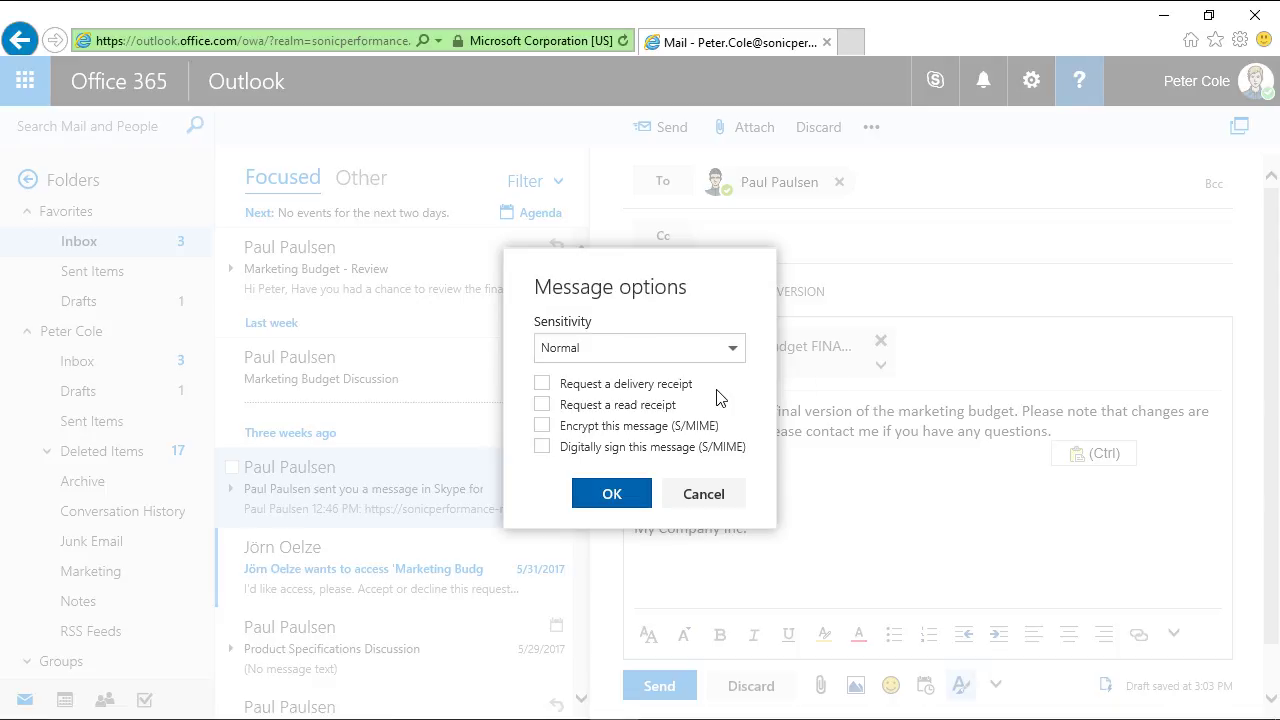
{"action": "left_click", "coordinate": [731, 354]}
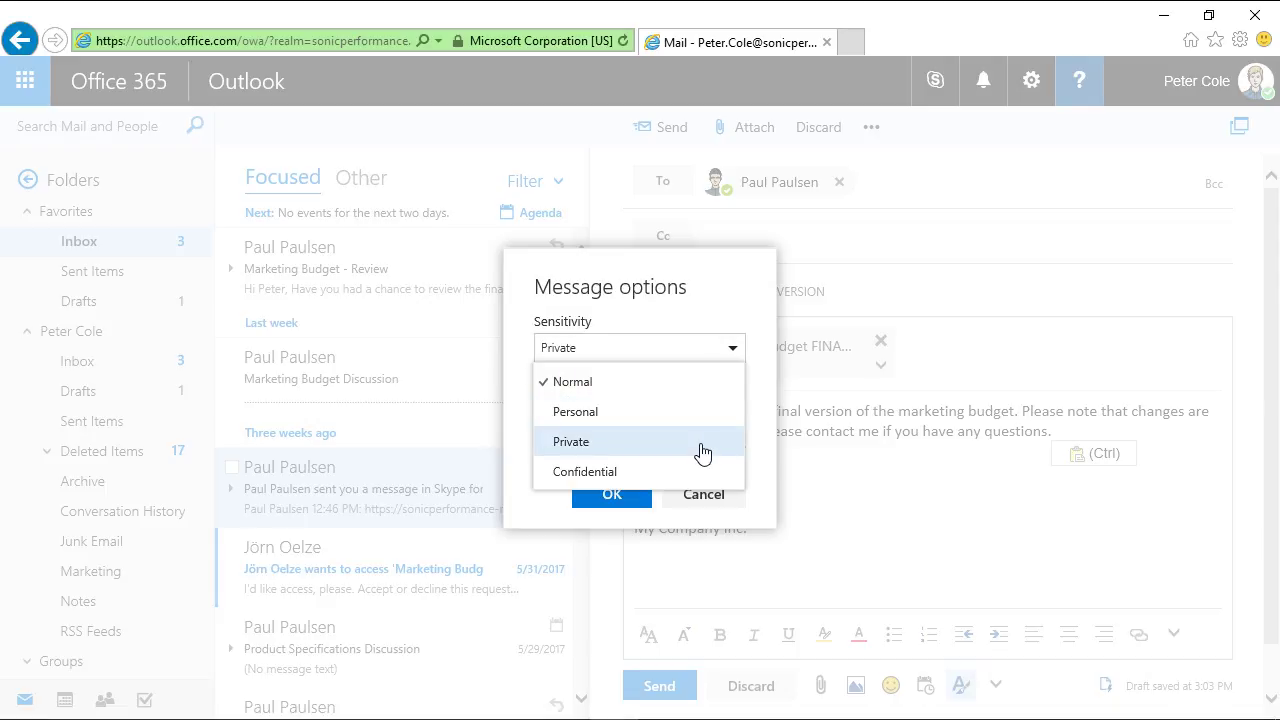
{"action": "left_click", "coordinate": [709, 504]}
{"action": "left_click", "coordinate": [709, 503]}
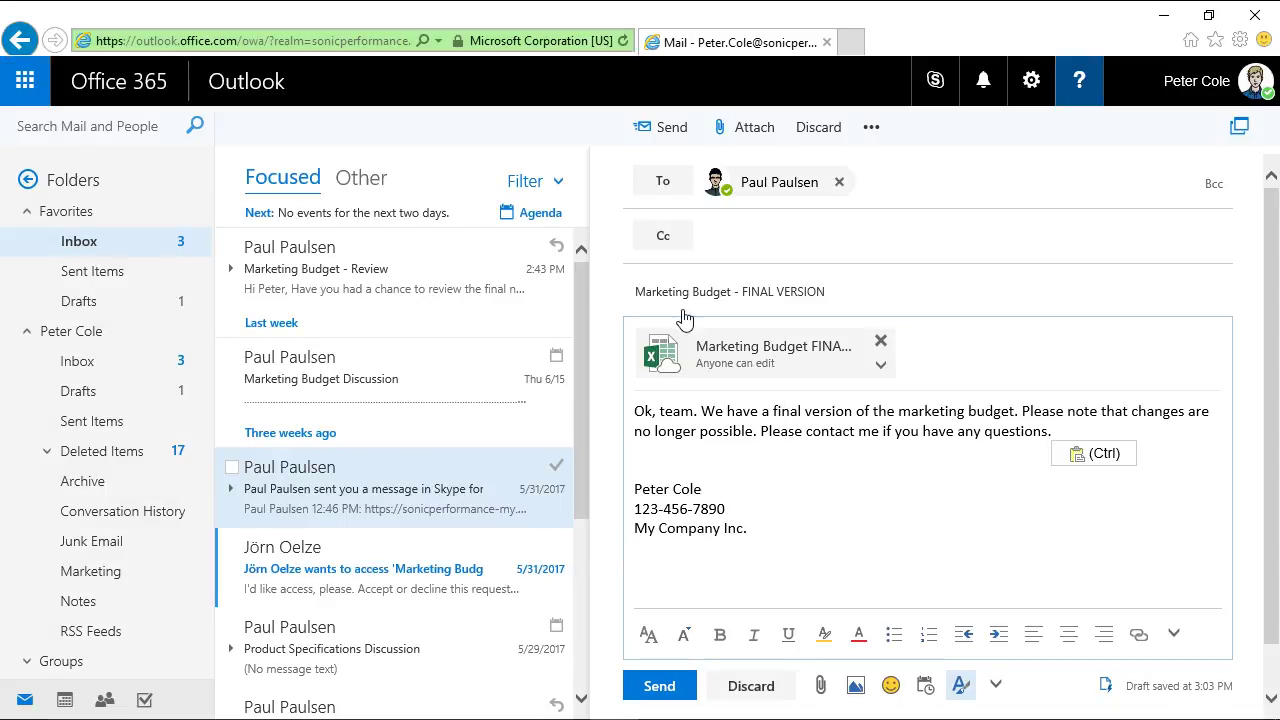
Send the 'Marketing Budget - FINAL VERSION' email and open its copy in Sent Items
{"action": "left_click", "coordinate": [671, 128]}
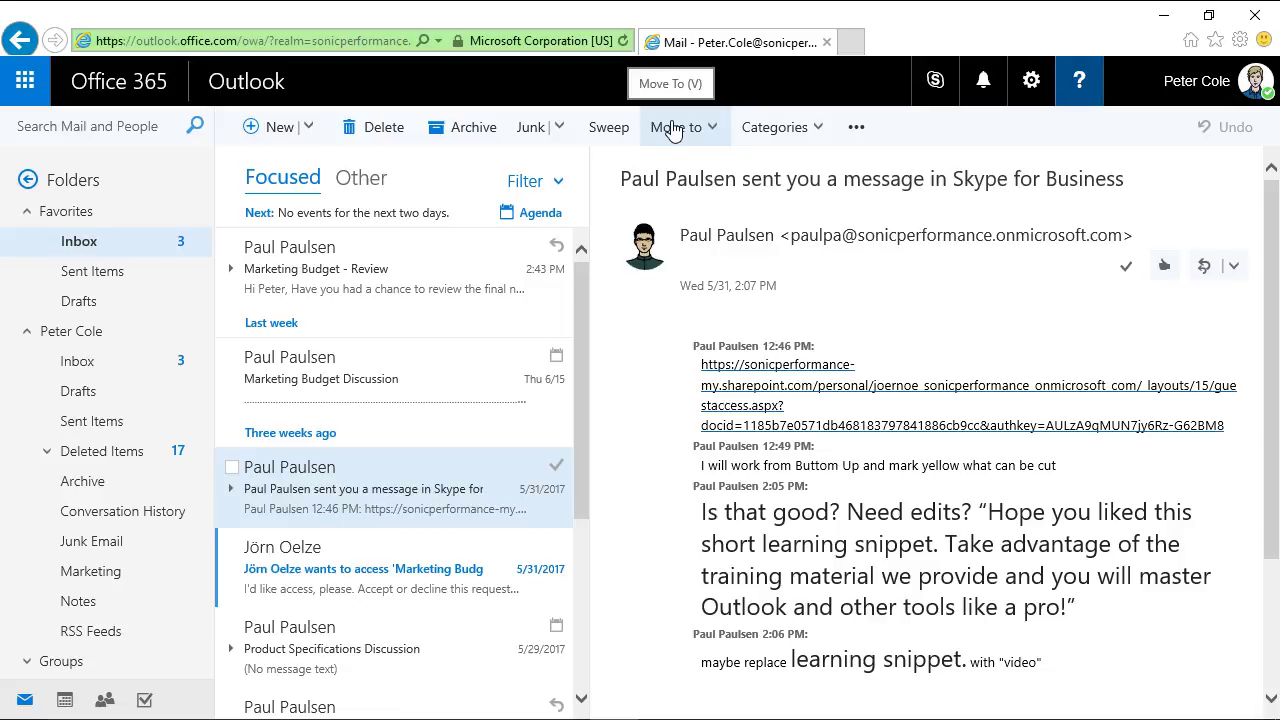
{"action": "left_click", "coordinate": [112, 277]}
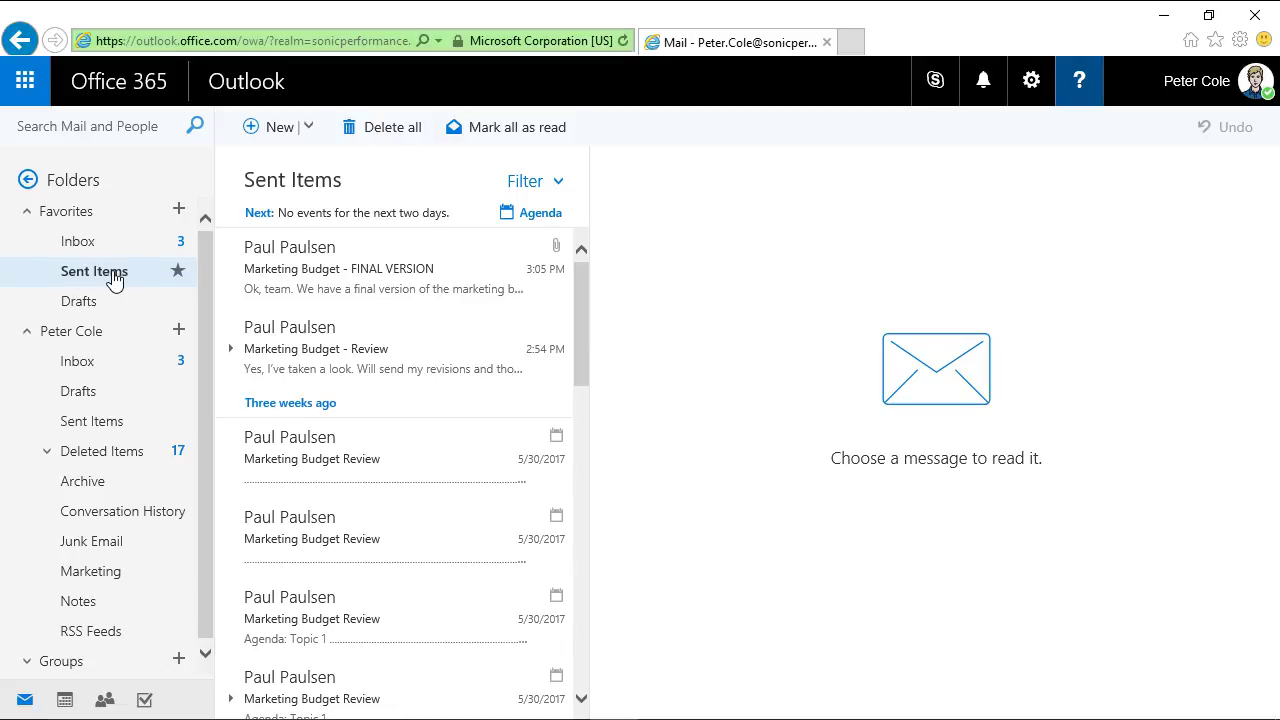
{"action": "left_click", "coordinate": [344, 270]}
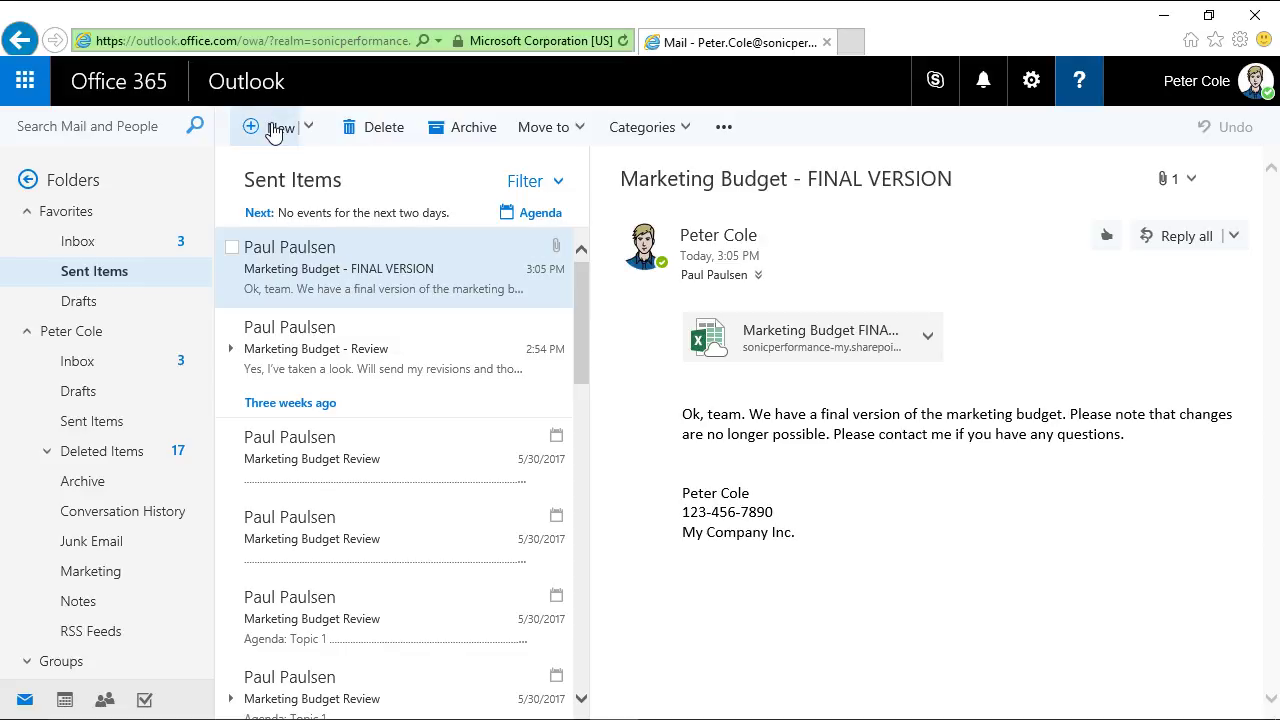
Create a new message addressed to the colleague from the To suggestions and open the attachment picker
{"action": "left_click", "coordinate": [274, 128]}
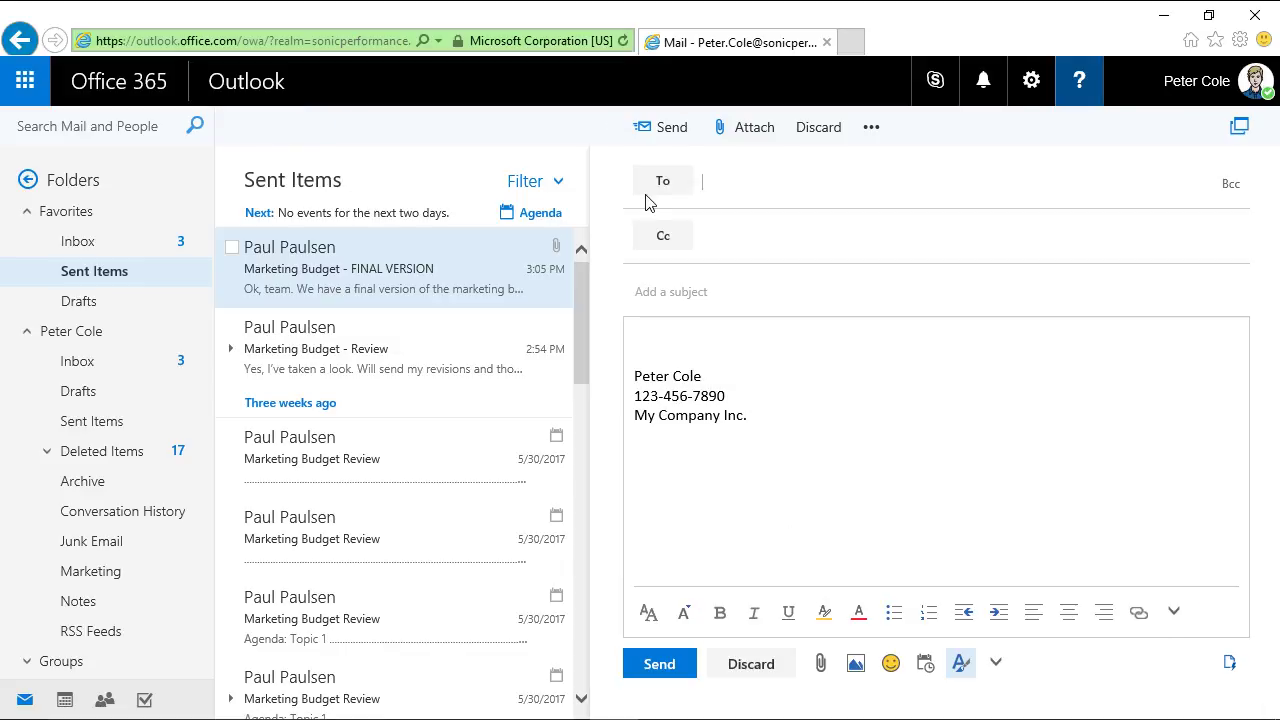
{"action": "left_click", "coordinate": [705, 183]}
{"action": "type", "text": "paul"}
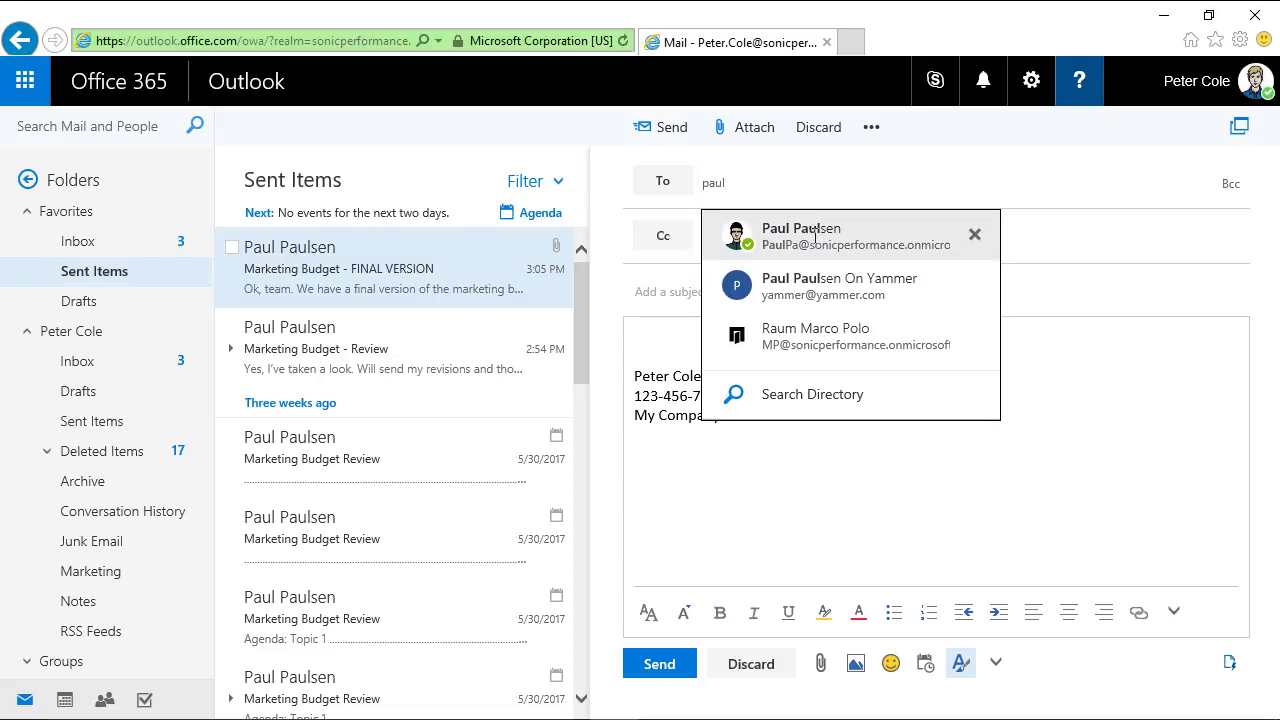
{"action": "left_click", "coordinate": [815, 238]}
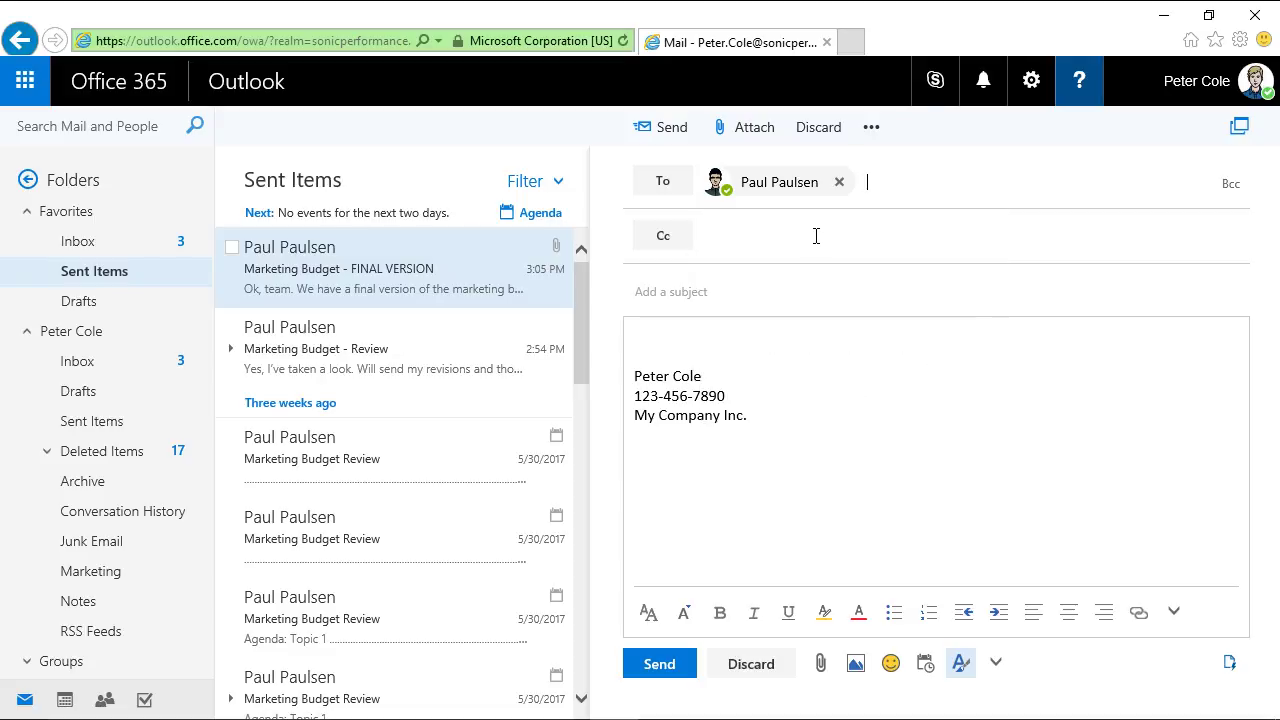
{"action": "left_click", "coordinate": [821, 664]}
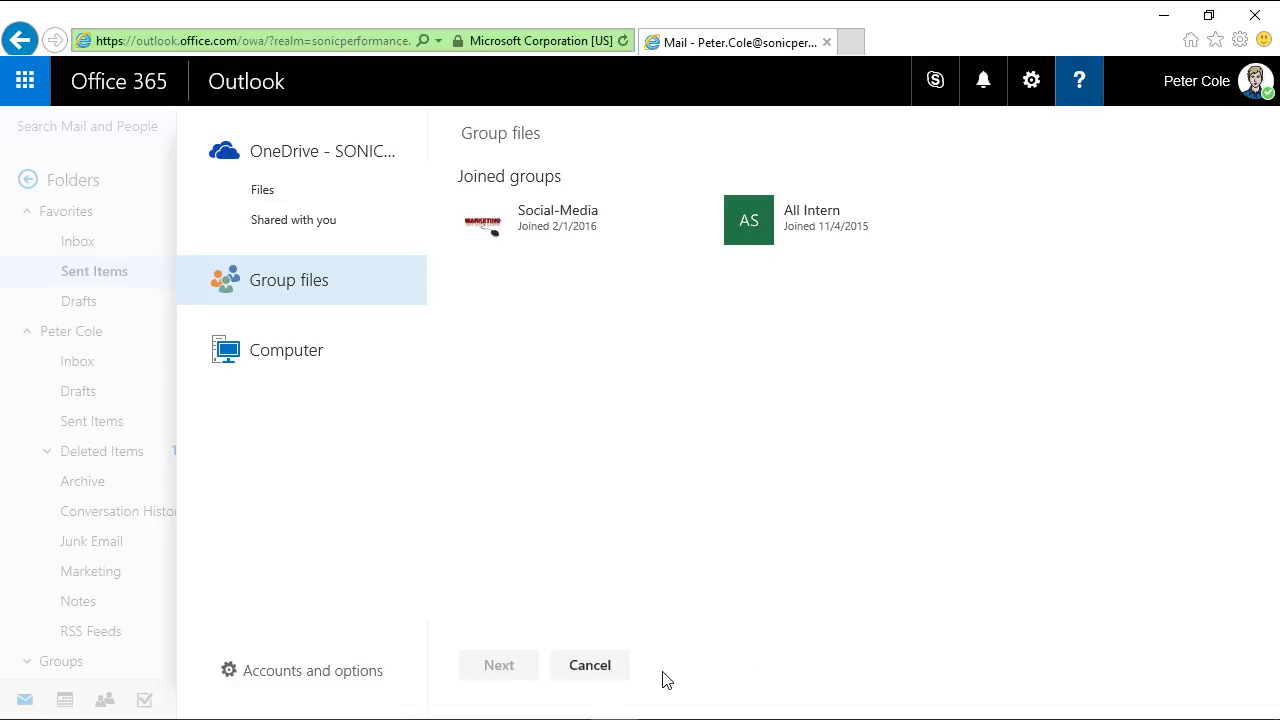
Close the file picker and drag the 'Marketing Budget - Review' email into the draft as an attachment
{"action": "left_click", "coordinate": [595, 678]}
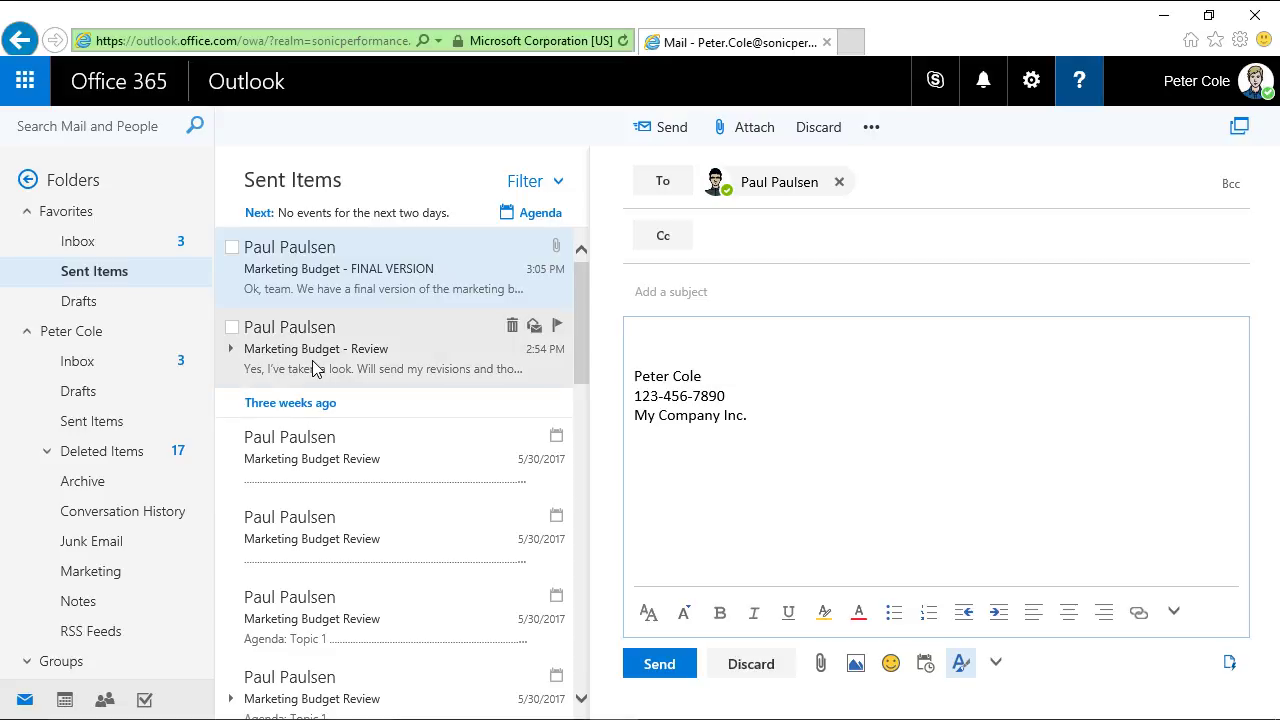
{"action": "left_click_drag", "start_coordinate": [313, 368], "coordinate": [685, 342]}
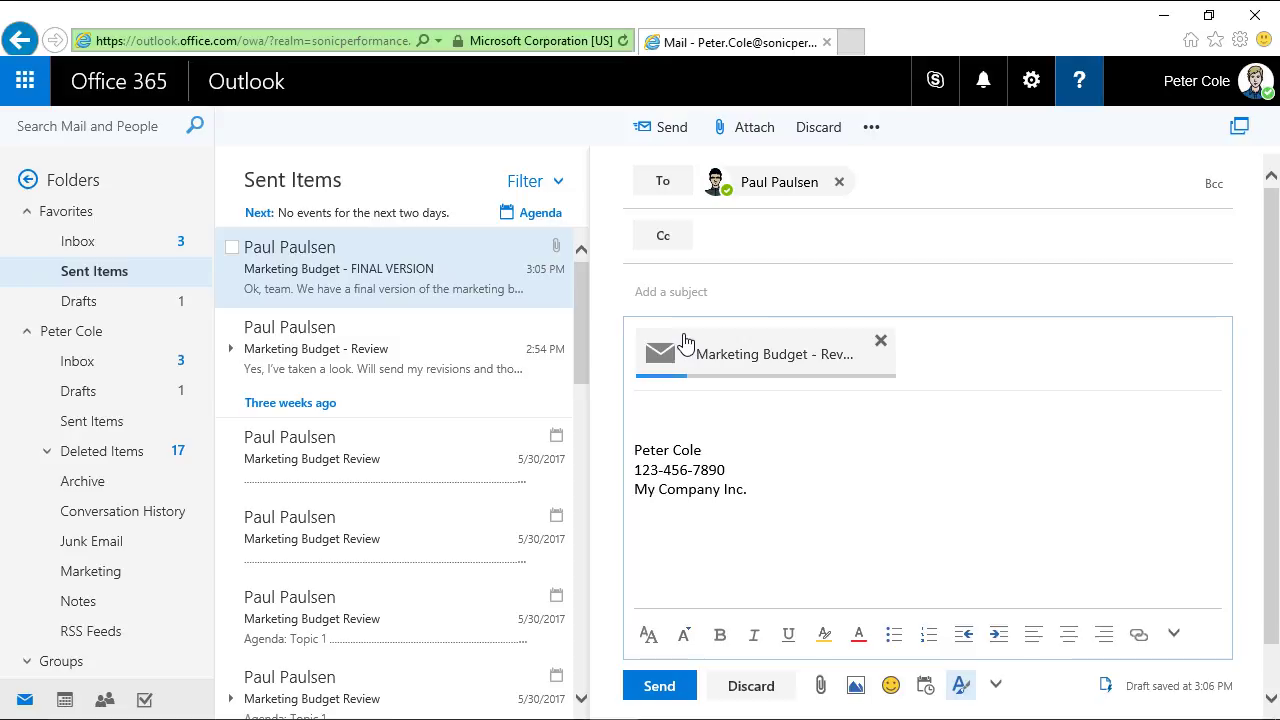